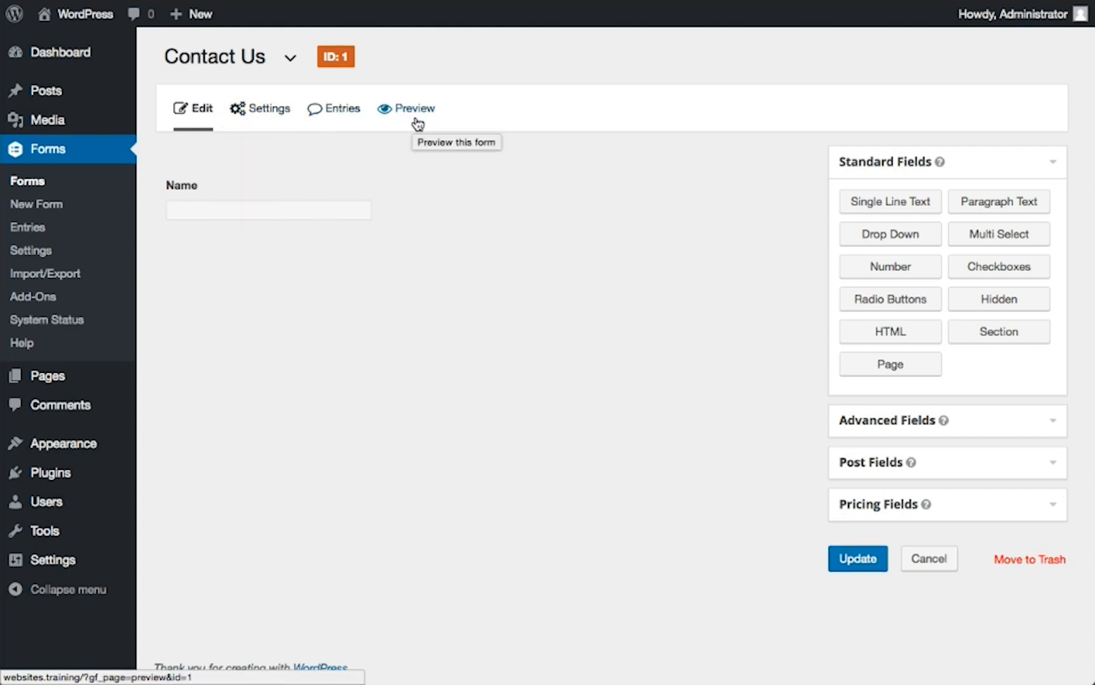
Switch to the Contact Us form in the form editor
click(290, 57)
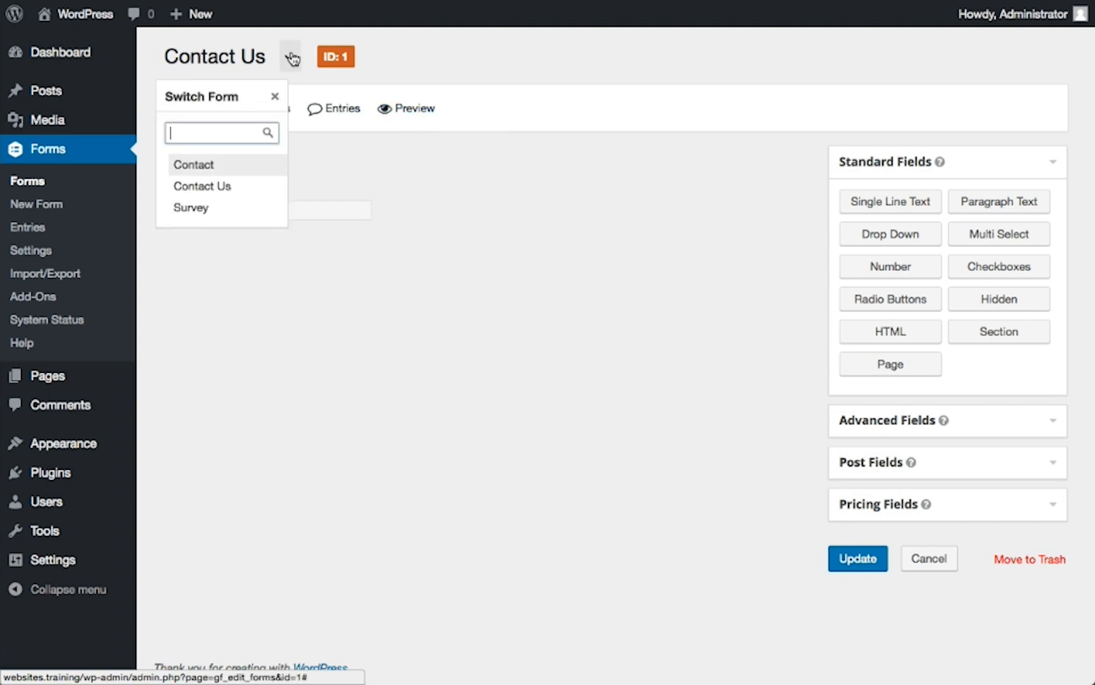
click(232, 188)
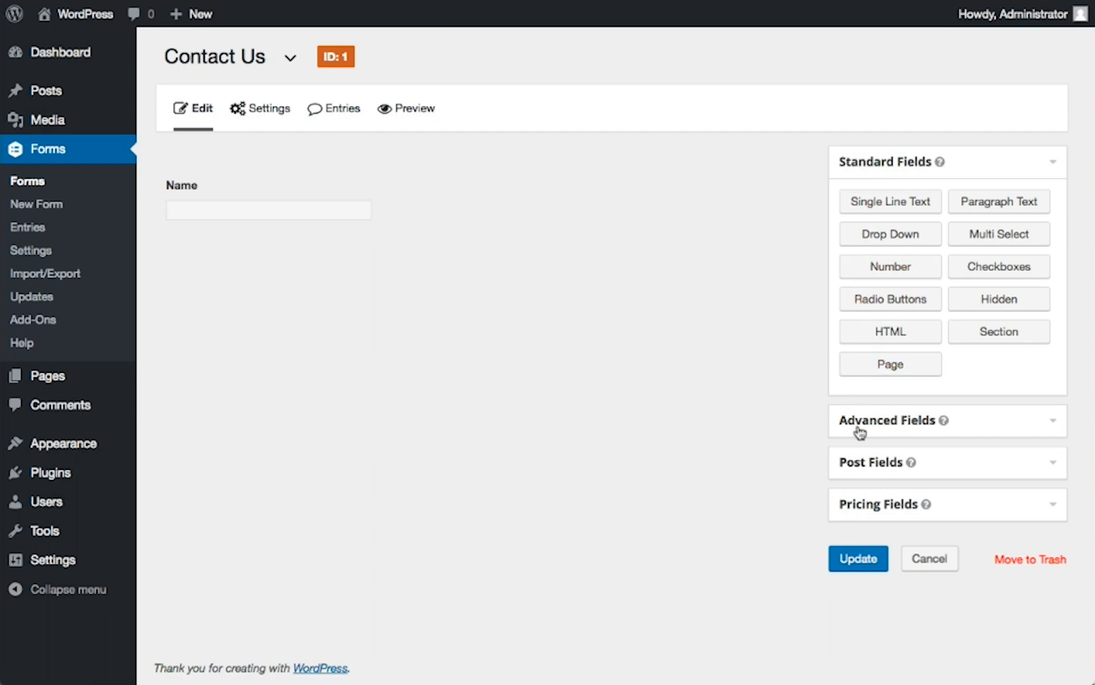
mouse_move(435, 201)
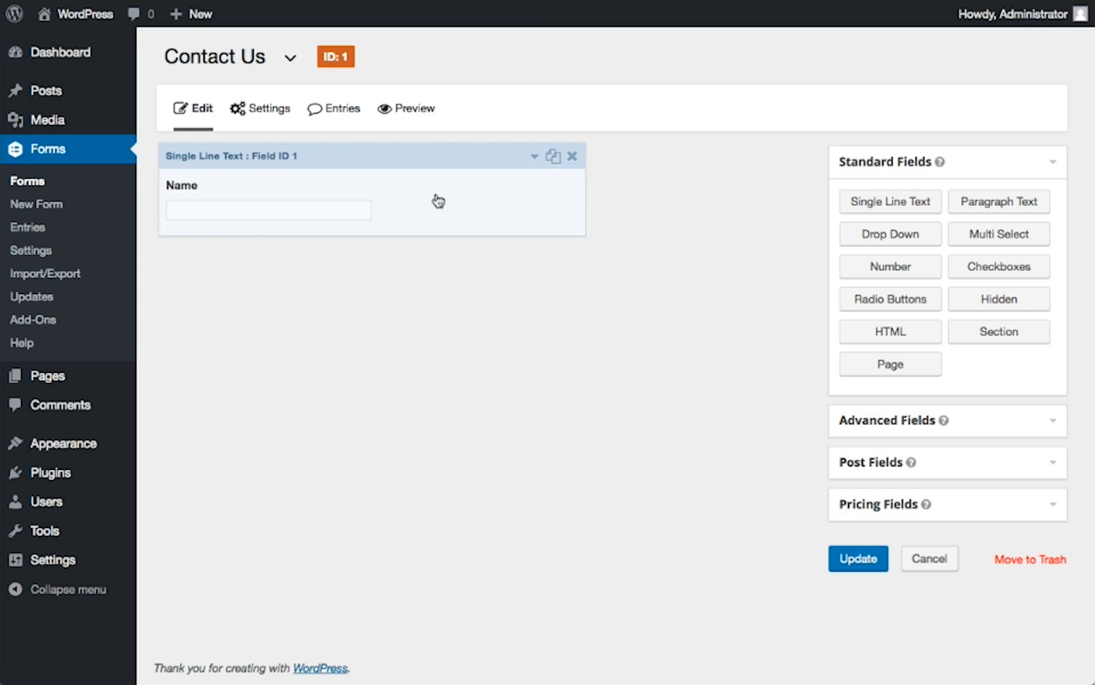
mouse_move(472, 160)
mouse_down()
mouse_move(476, 179)
mouse_move(472, 166)
mouse_up()
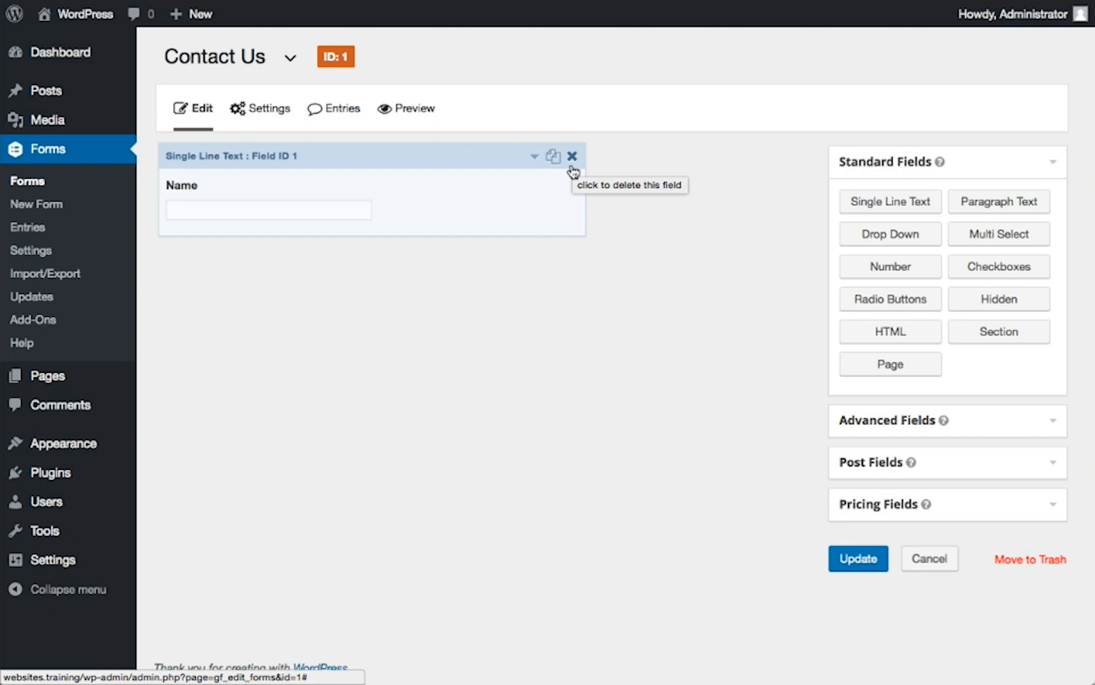
Expand the Name field's general settings, enable Input Mask with the Standard option, and review the available masks without choosing one
click(474, 194)
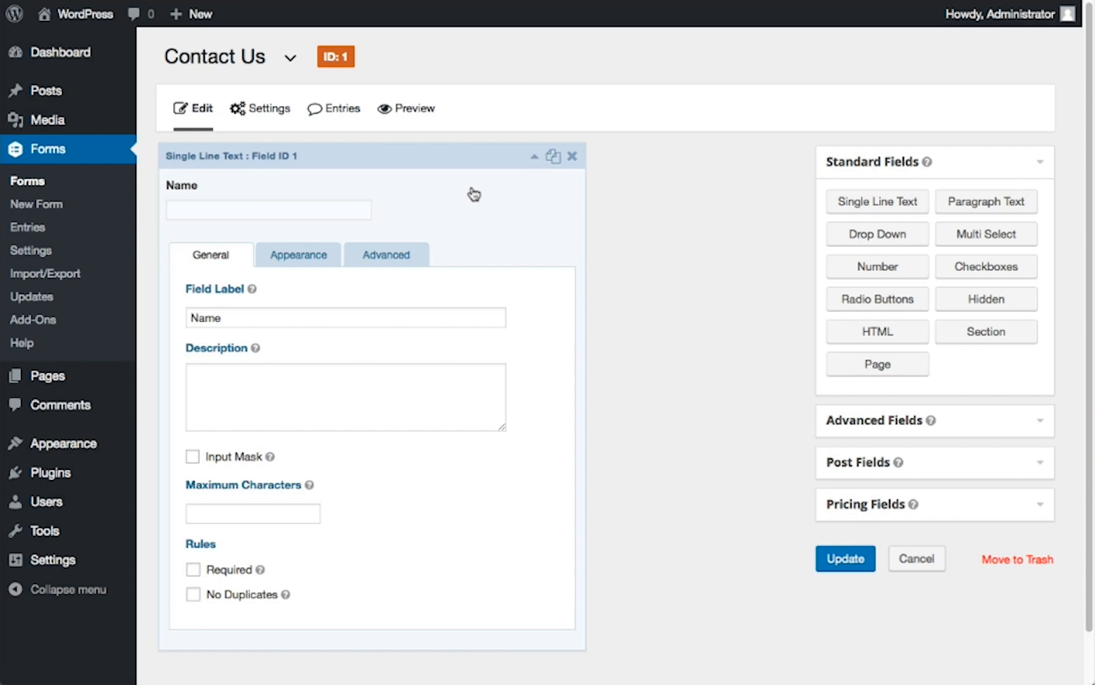
click(385, 320)
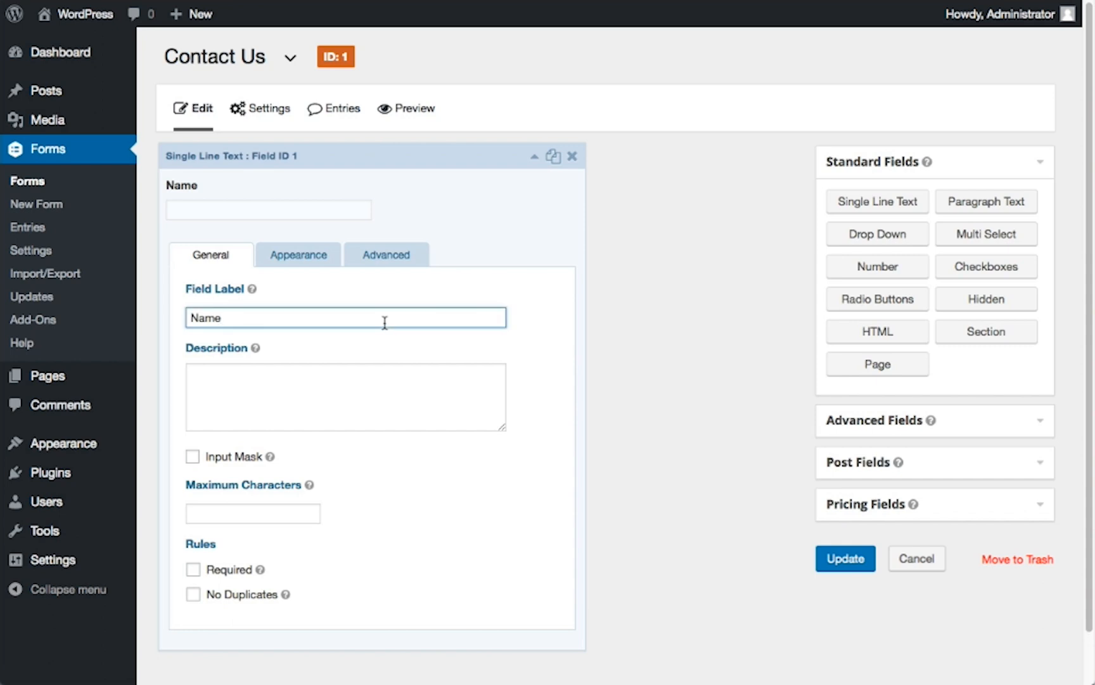
click(366, 381)
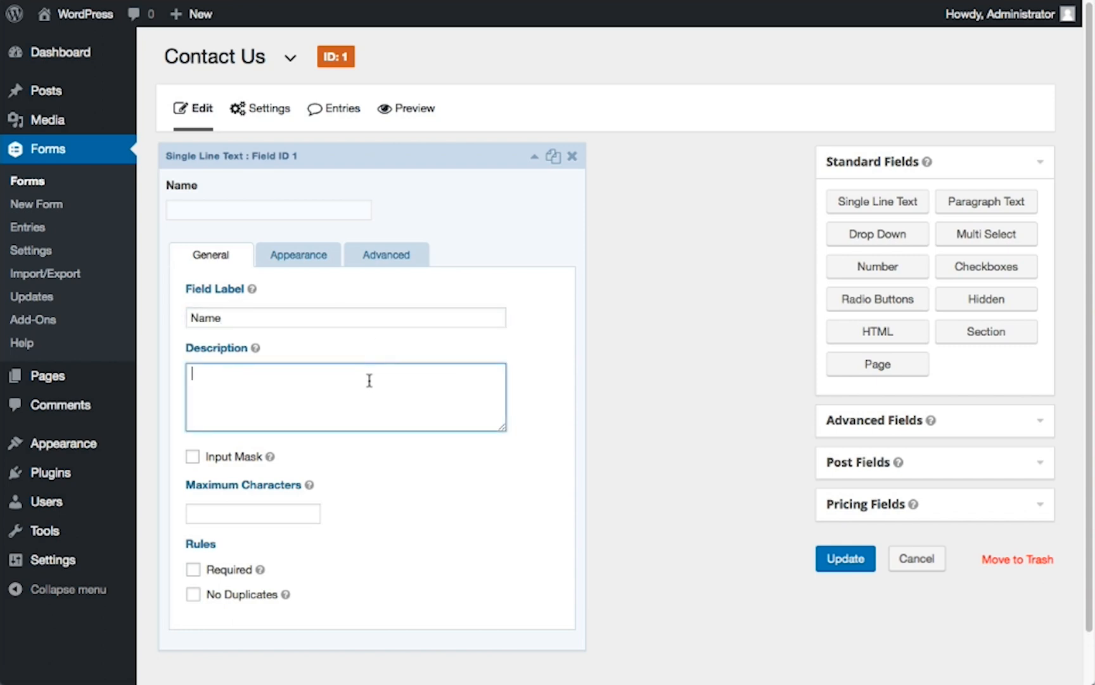
click(193, 457)
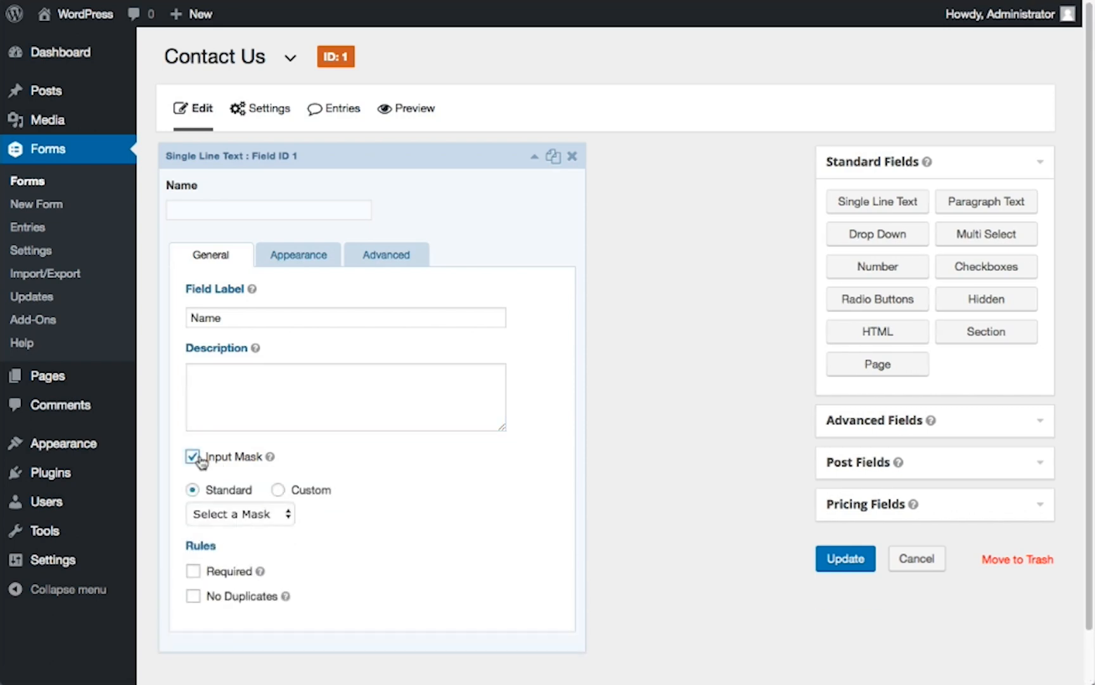
click(261, 514)
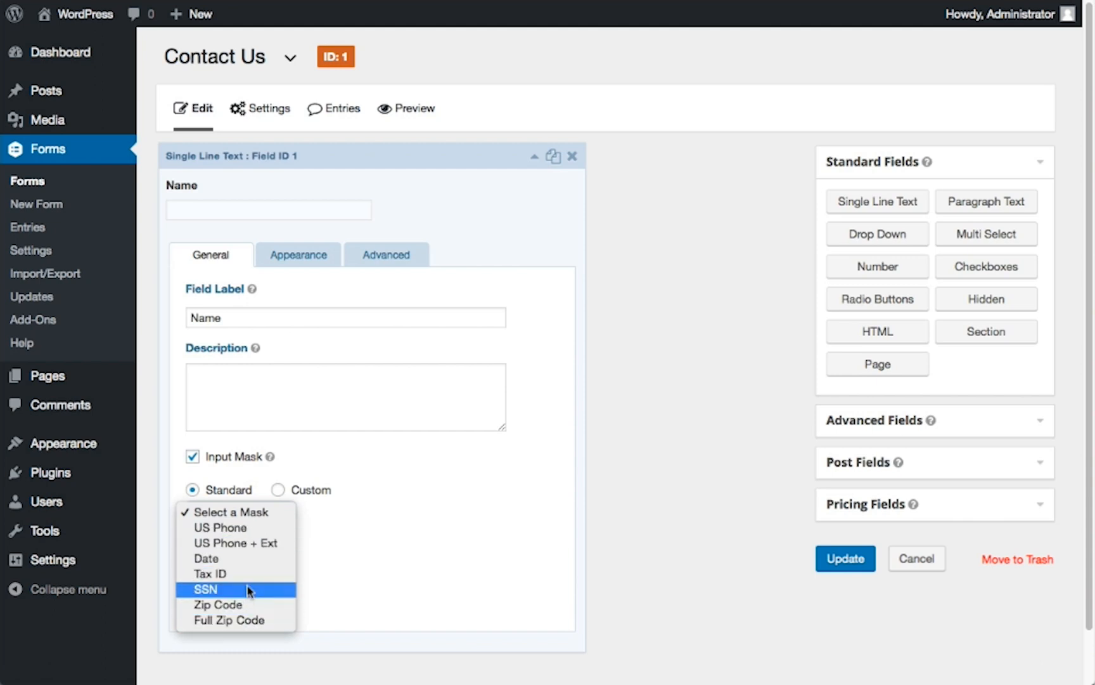
click(259, 496)
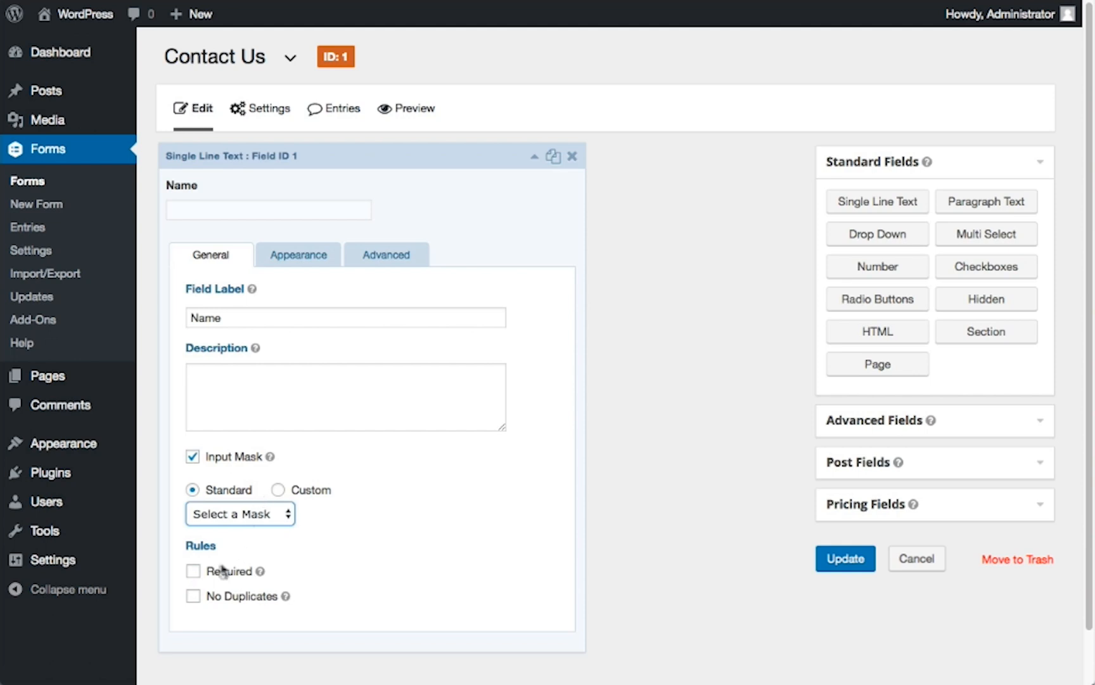
Turn the Name field's Required rule on and off, and do the same with its No Duplicates rule
click(194, 572)
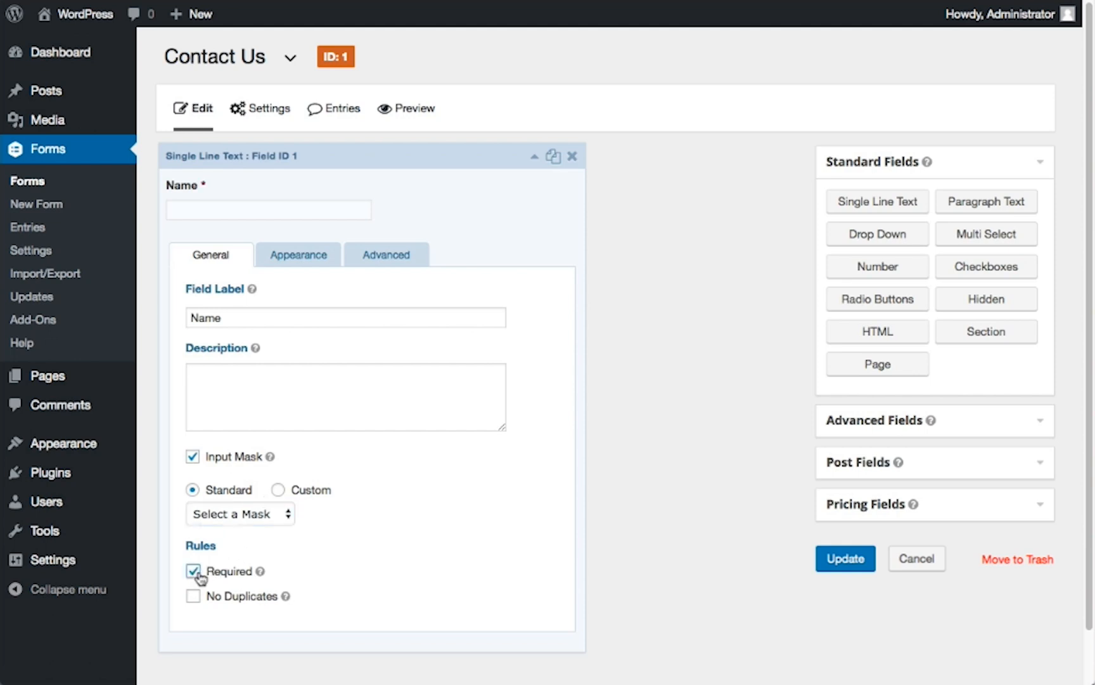
click(193, 572)
click(194, 596)
click(193, 597)
Examine the Name field's appearance settings: placeholder and its merge tags, description placement, custom validation message, CSS class and field size
click(301, 263)
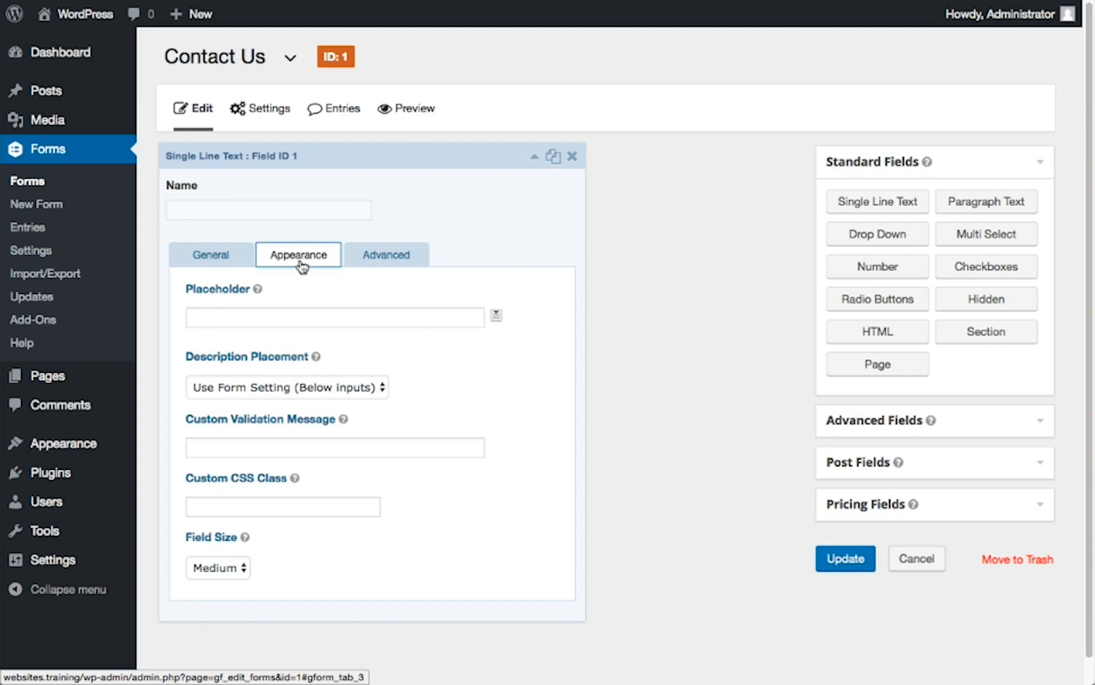
click(311, 320)
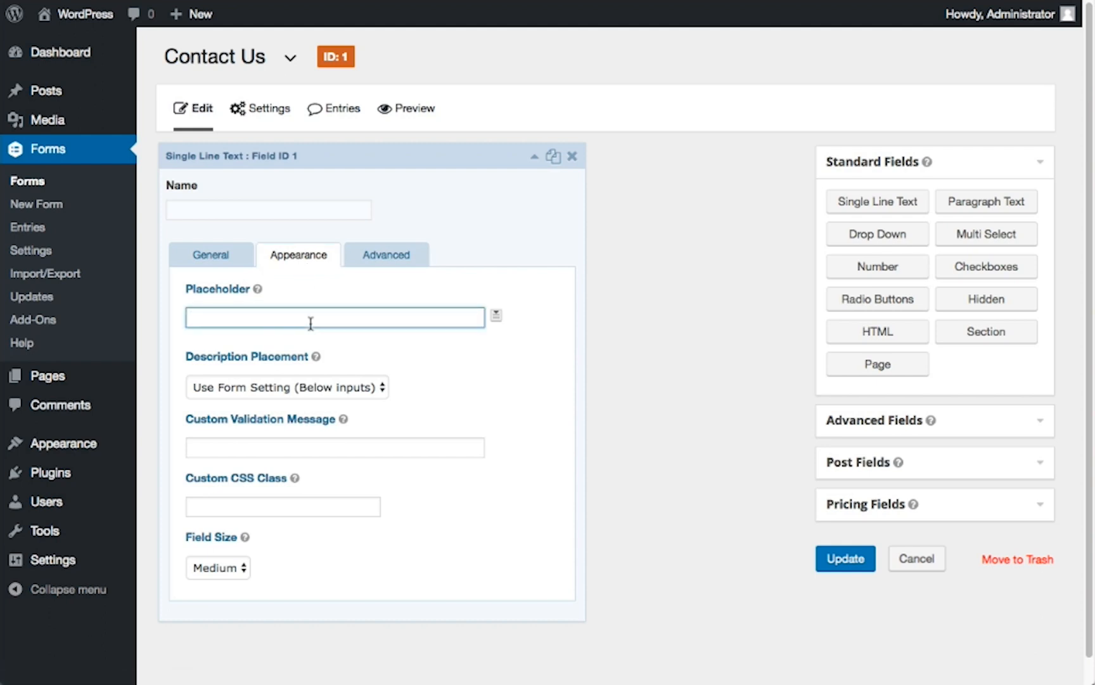
click(495, 318)
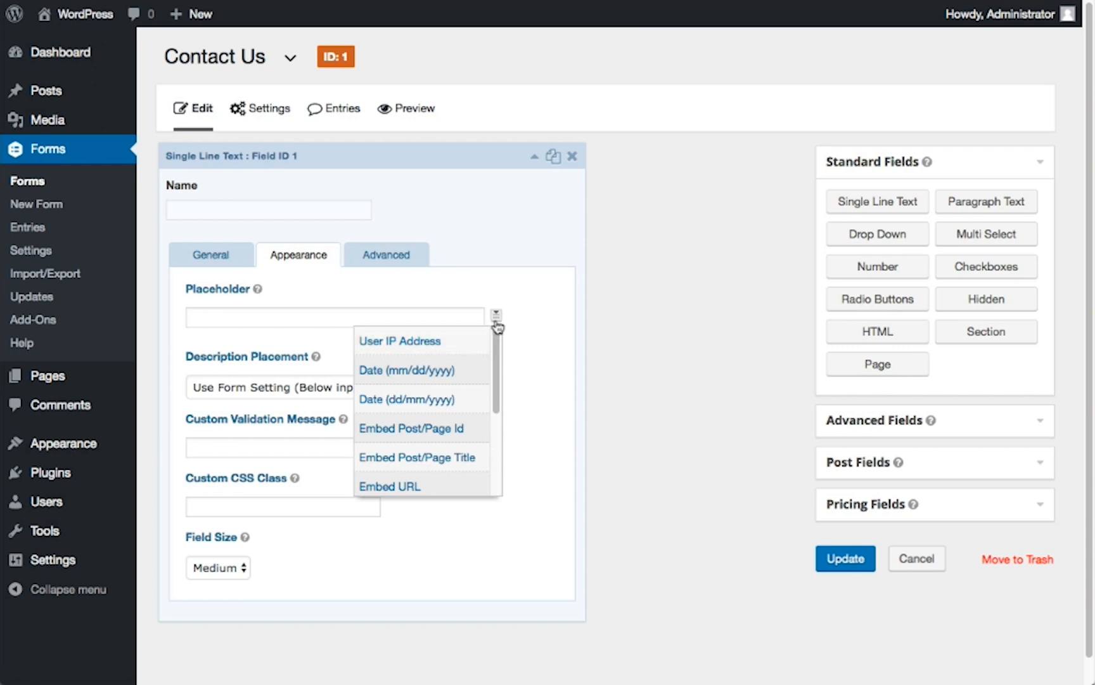
click(515, 329)
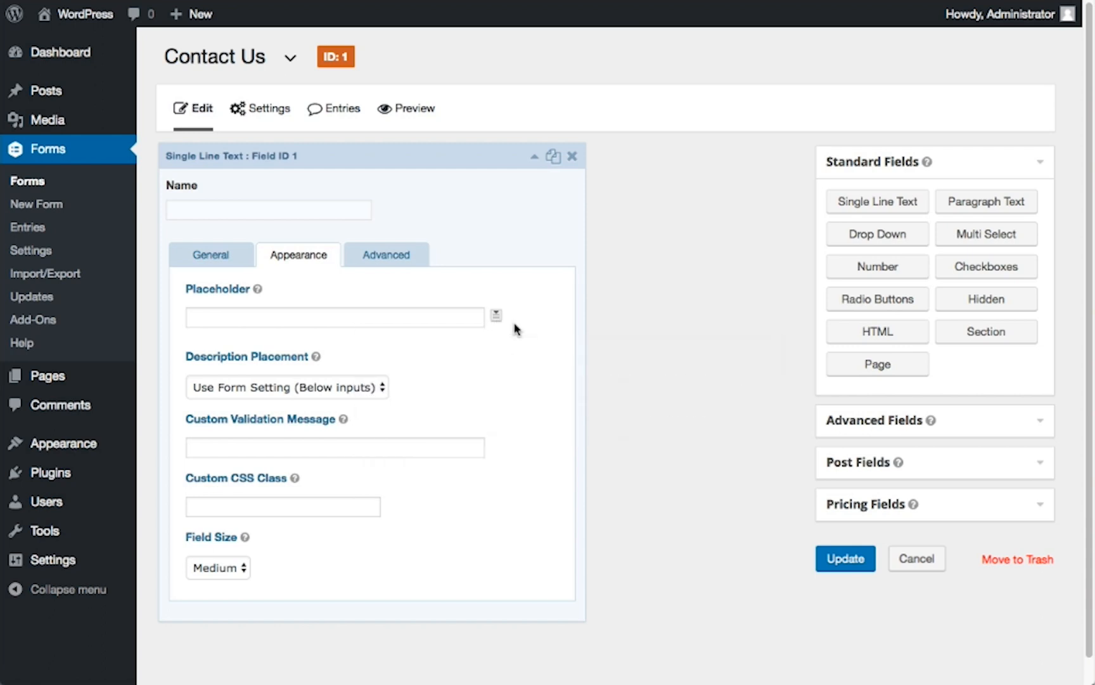
click(349, 387)
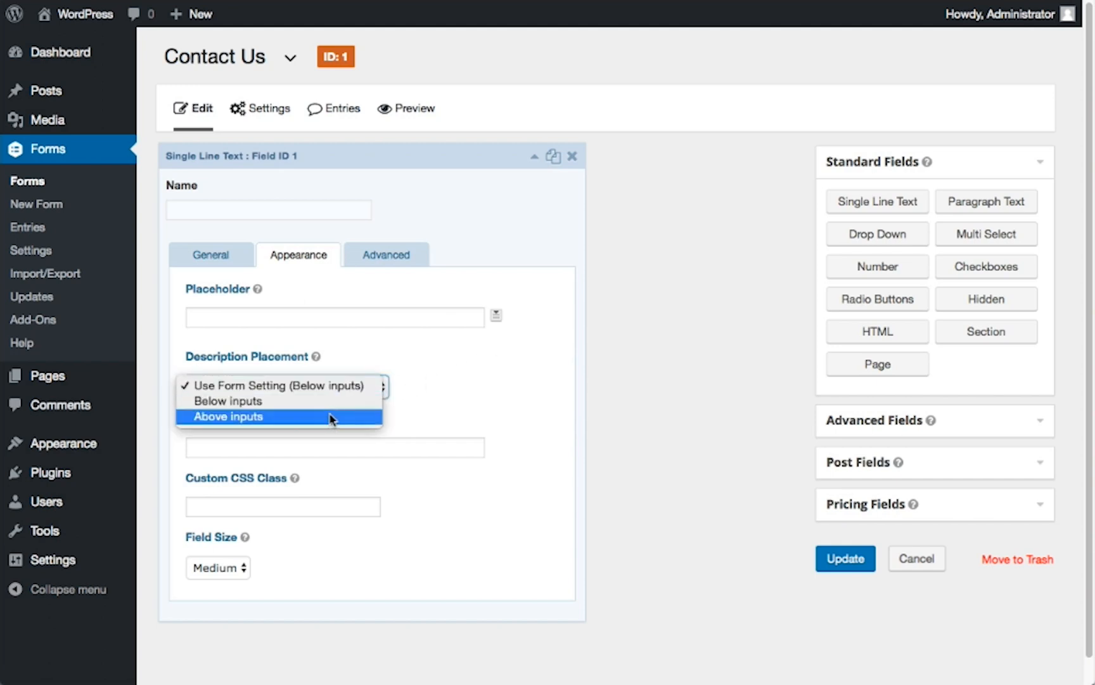
click(331, 392)
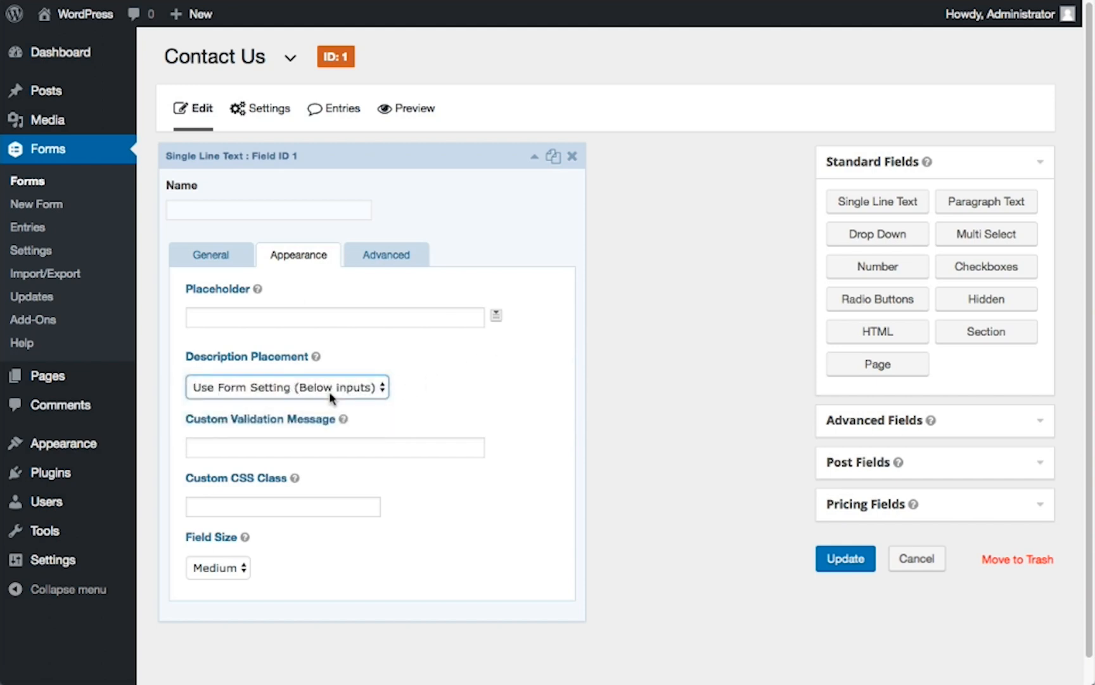
click(361, 448)
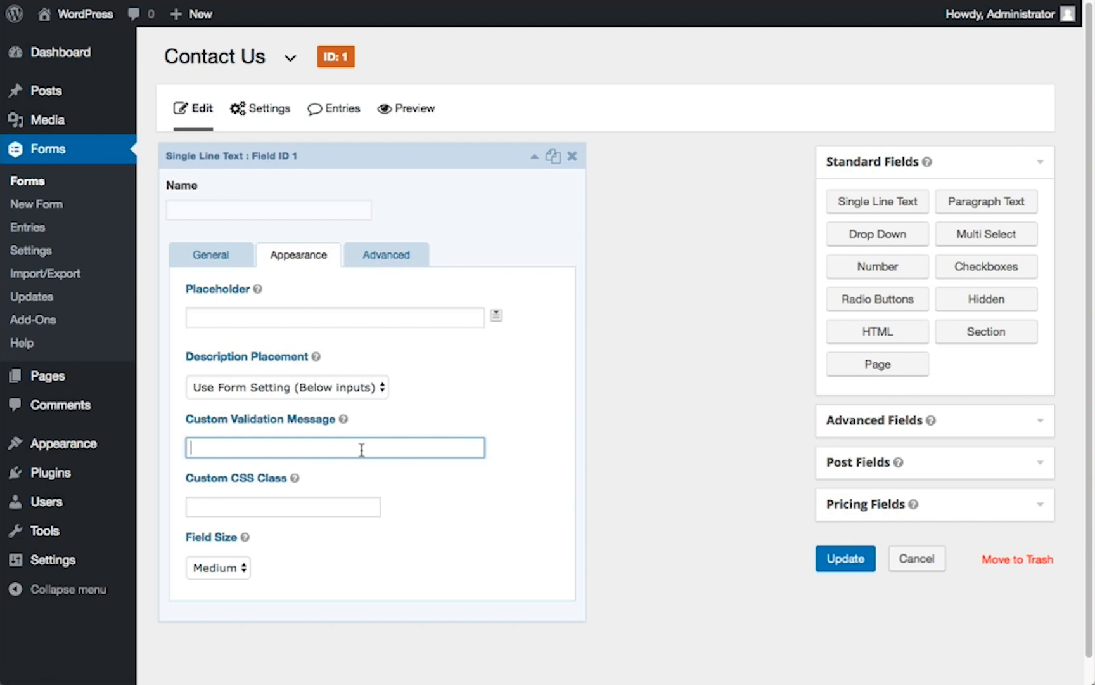
click(328, 505)
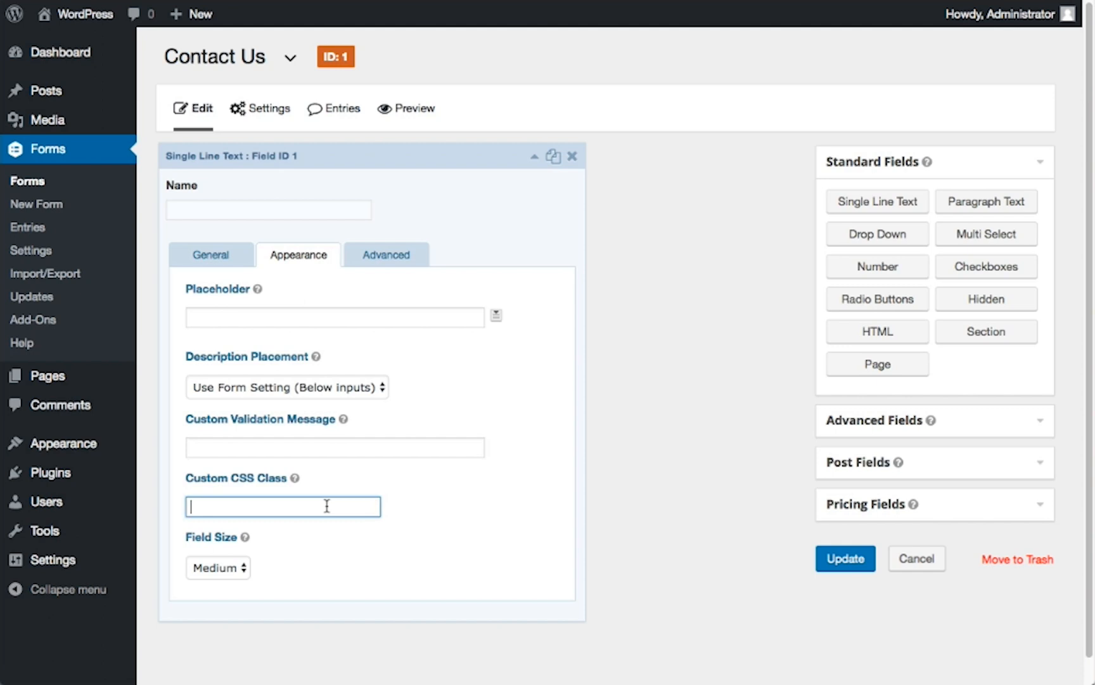
click(234, 575)
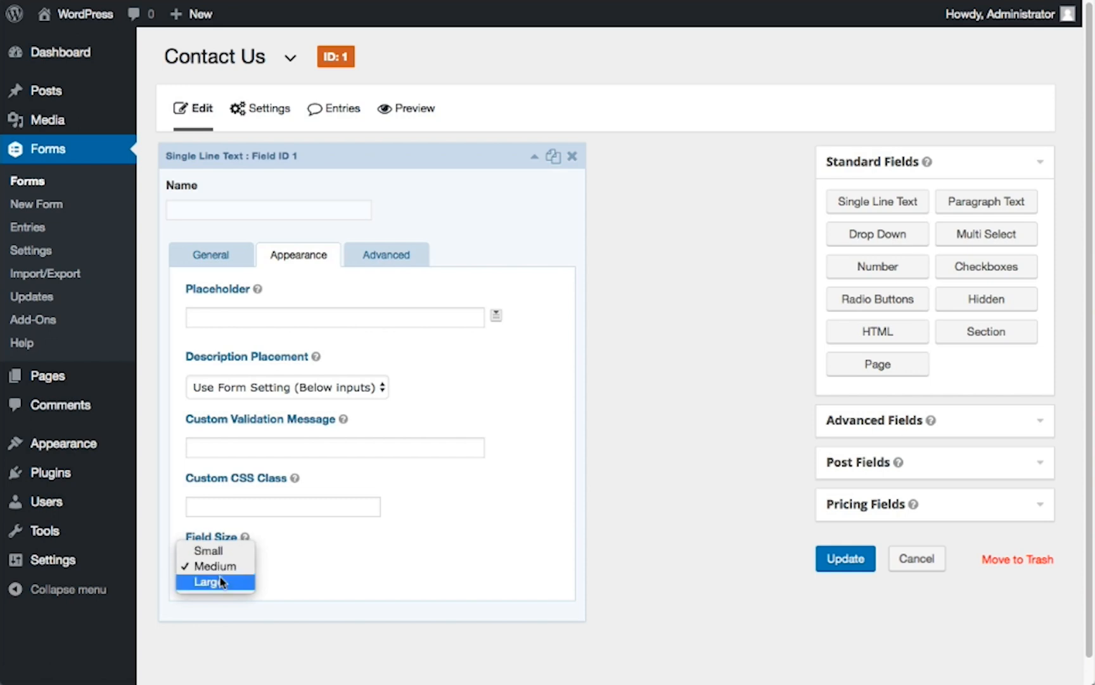
click(223, 572)
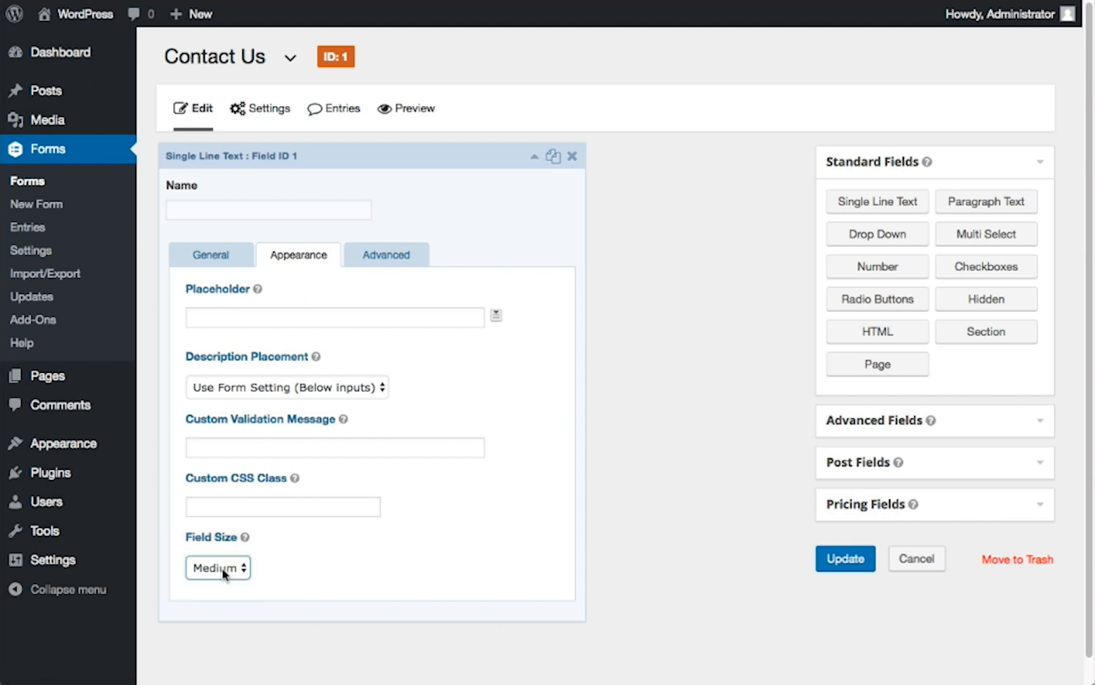
Examine the Name field's advanced settings for the admin field label and the default value with its merge tags
click(384, 270)
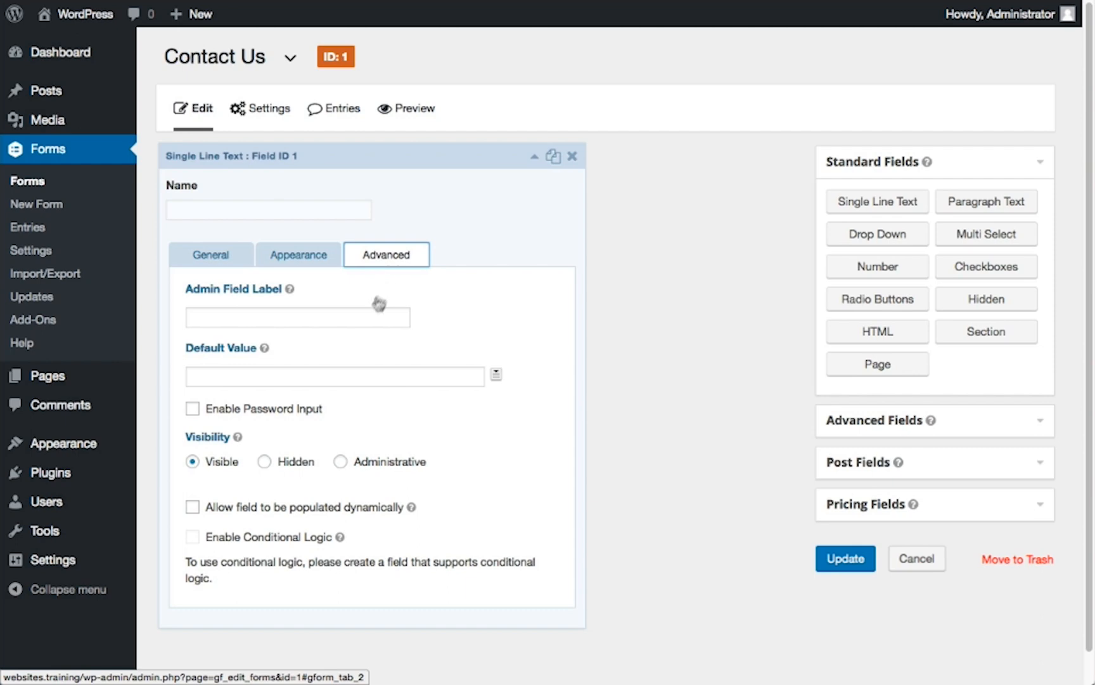
click(360, 320)
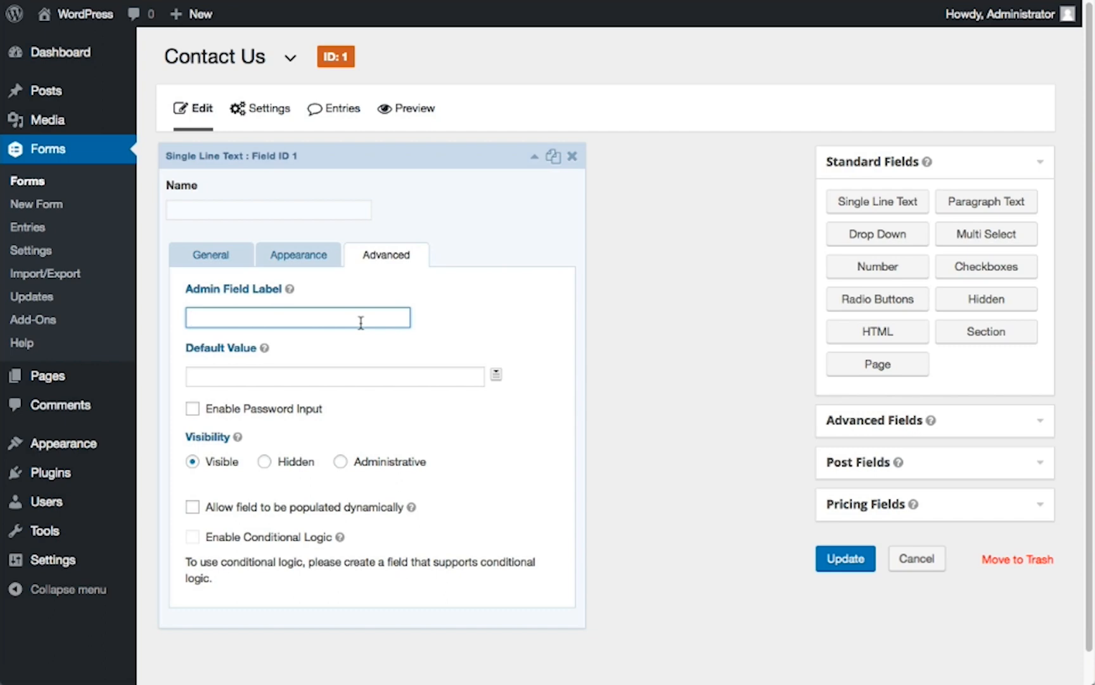
click(354, 381)
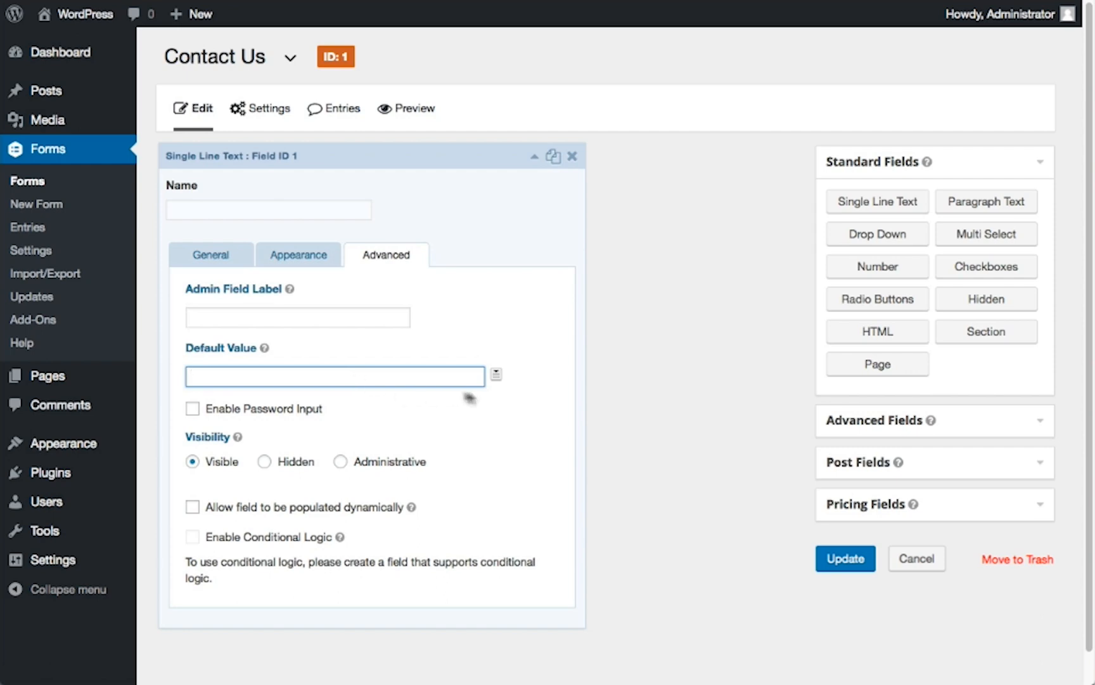
click(495, 375)
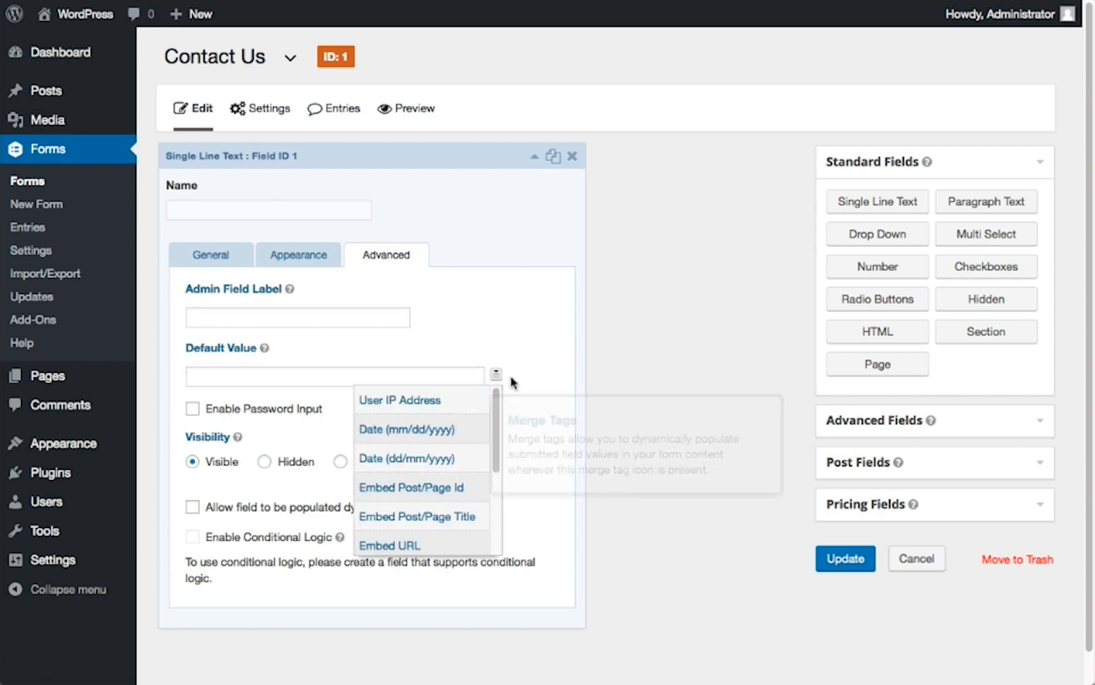
click(511, 378)
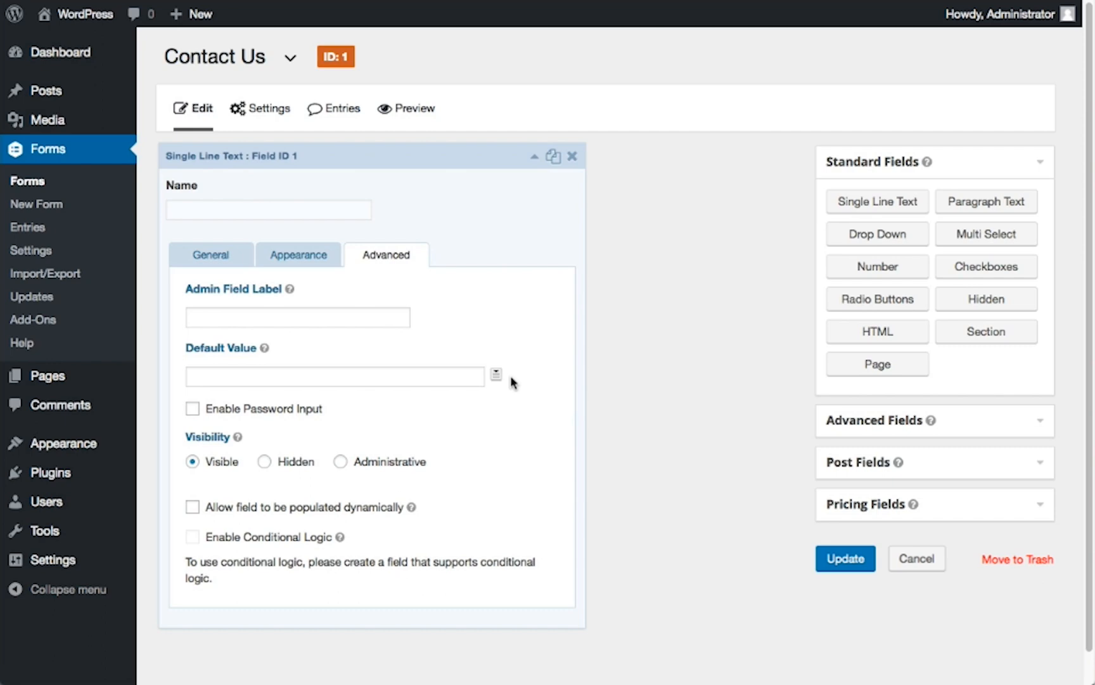
Try Enable Password Input and Administrative visibility on the Name field, restore password input off and Visible, and collapse the field
click(194, 411)
click(194, 410)
click(340, 462)
click(192, 467)
click(479, 163)
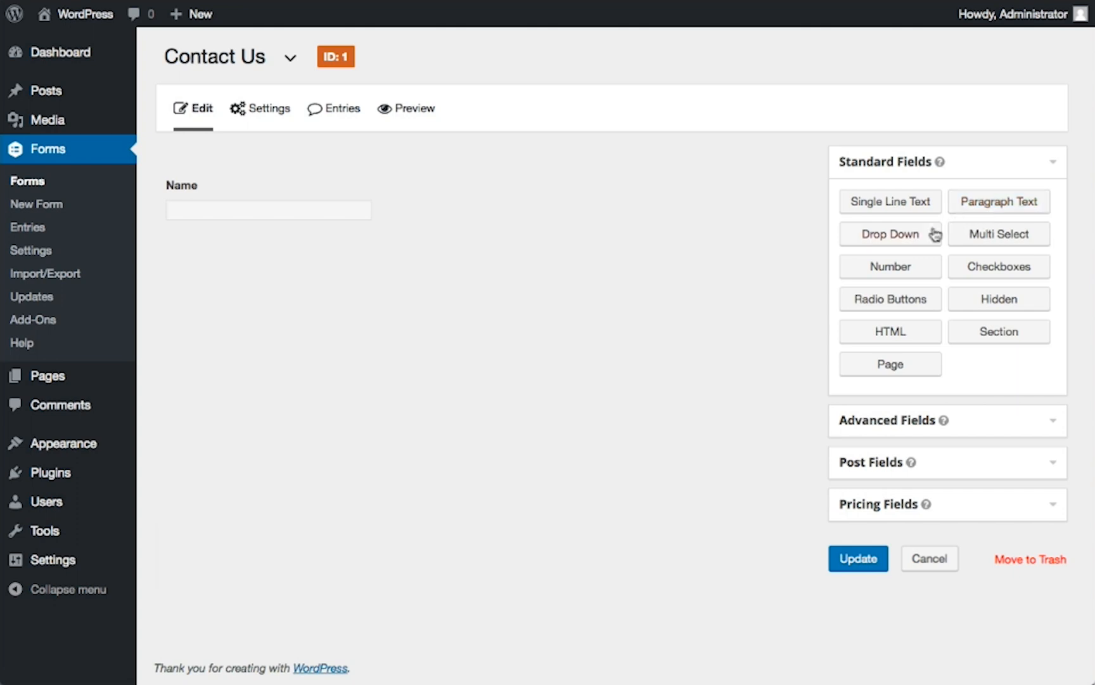
Add a Drop Down field below the Name field and expand its general settings
click(903, 239)
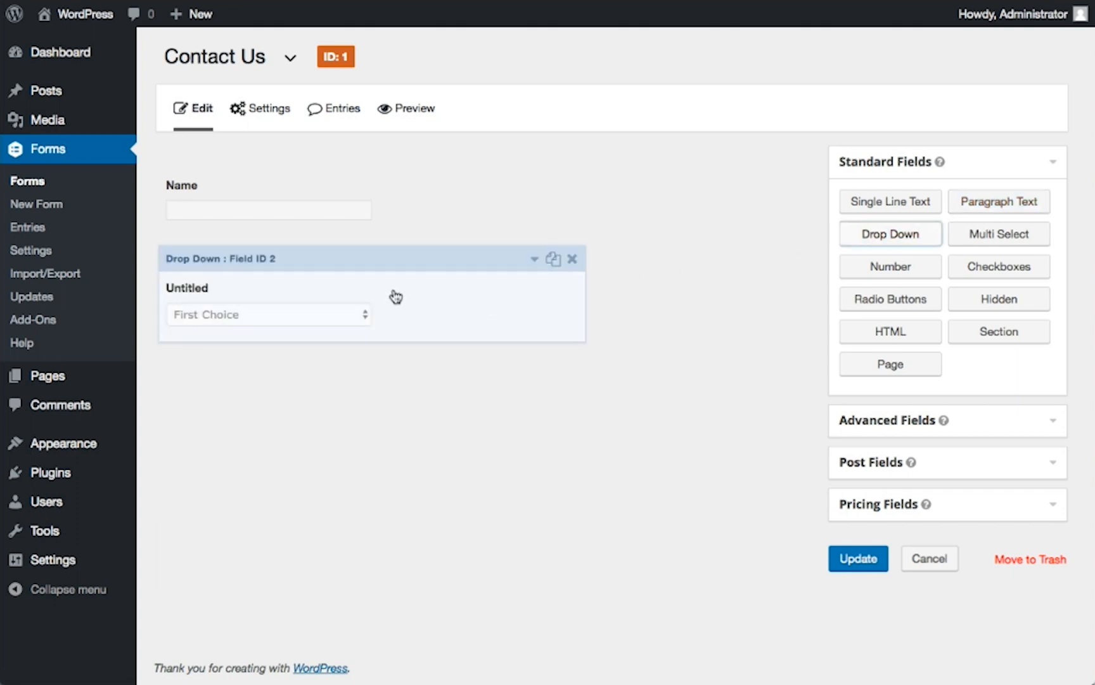
click(396, 297)
scroll(399, 296, down, 2)
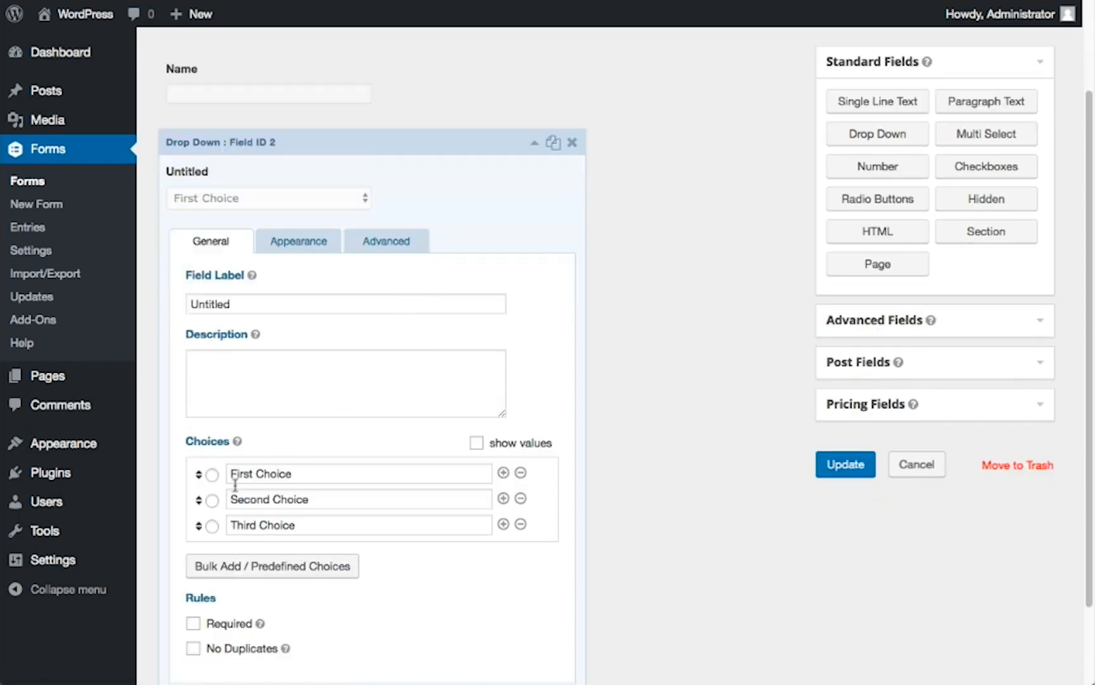
Add a blank choice after Third Choice, remove it again, and make First Choice the default selection
mouse_move(195, 499)
mouse_down()
mouse_move(196, 464)
mouse_move(196, 505)
mouse_up()
click(503, 524)
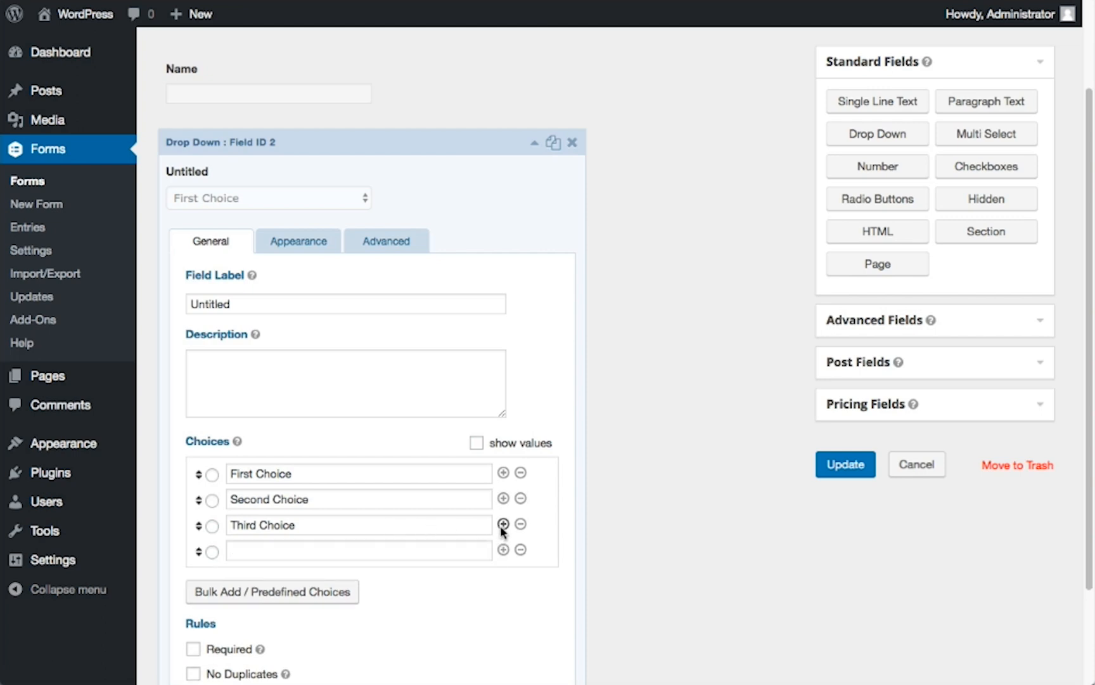
click(520, 550)
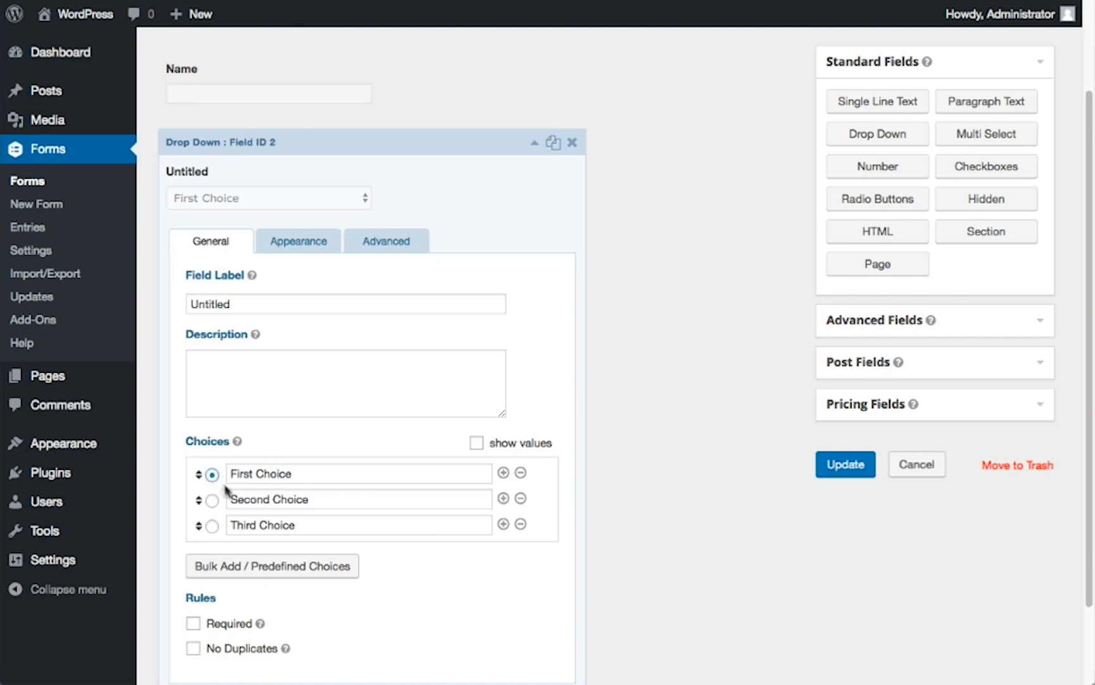
Review the Bulk Add / Predefined Choices categories and choice list, close them without inserting anything, and collapse the Drop Down field
click(272, 566)
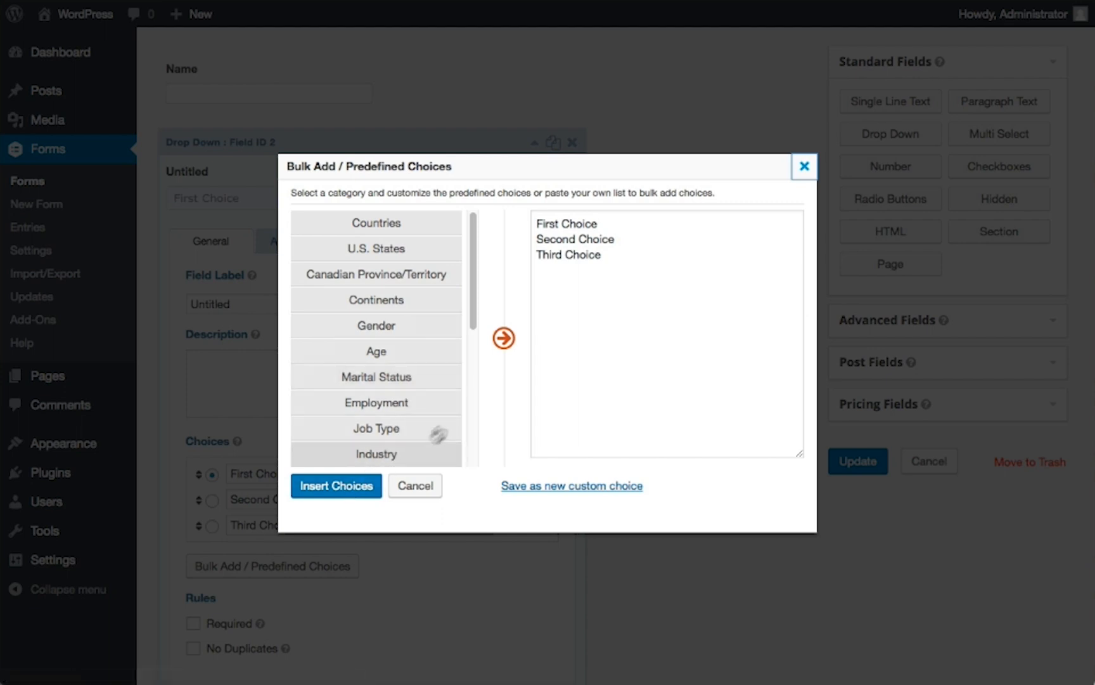
click(624, 271)
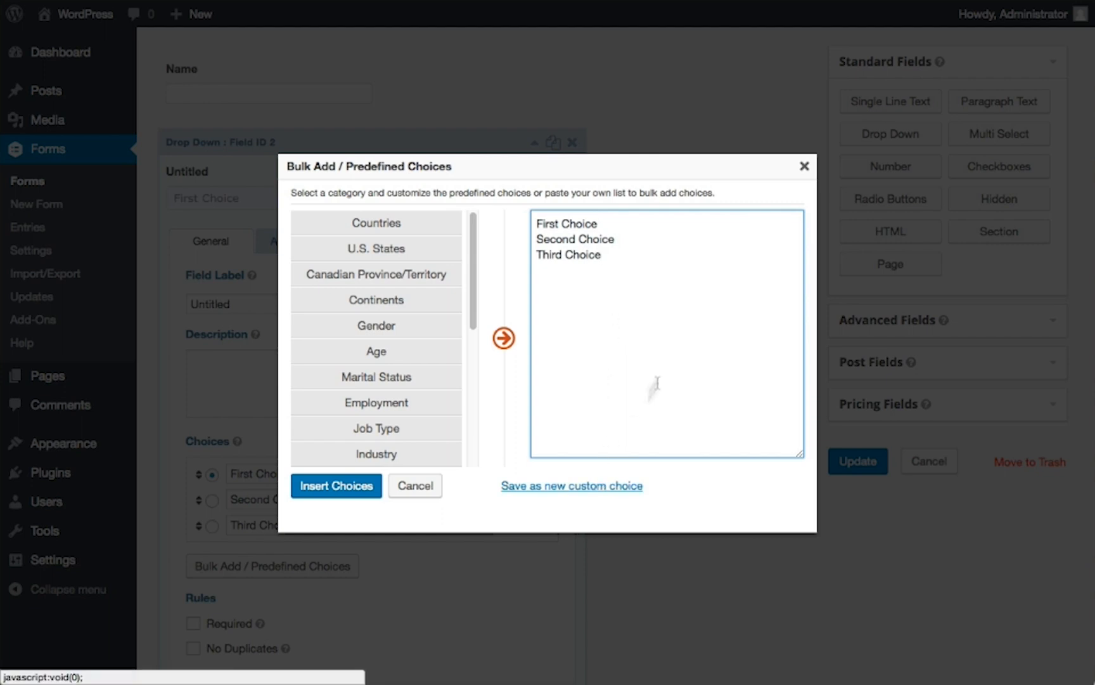
click(803, 167)
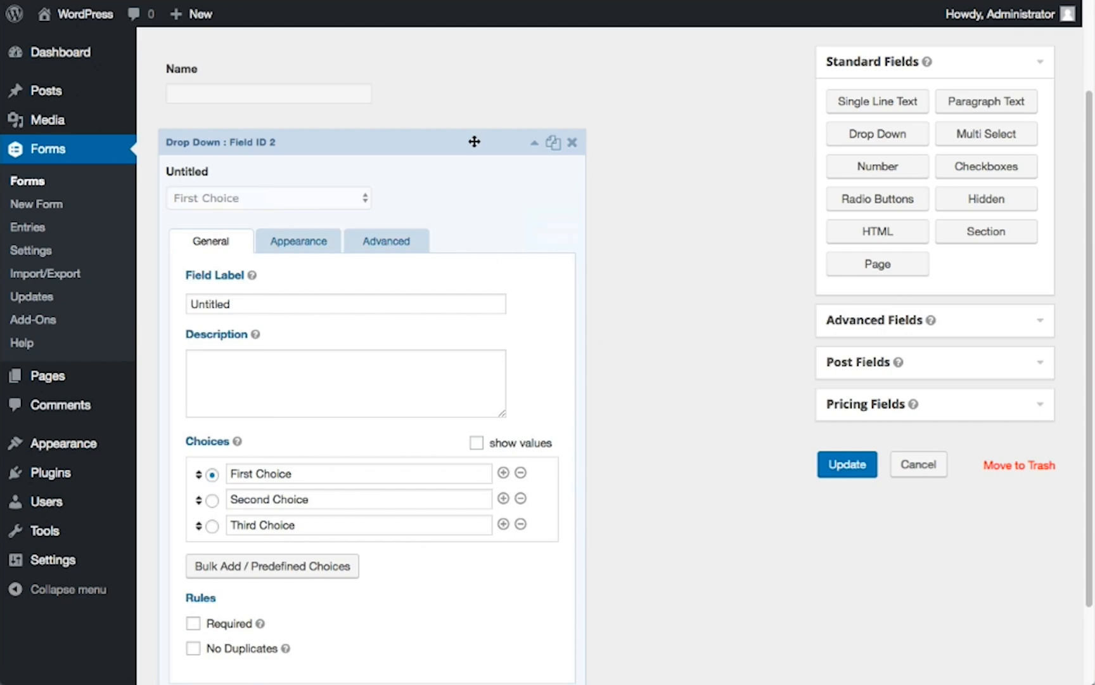
click(481, 145)
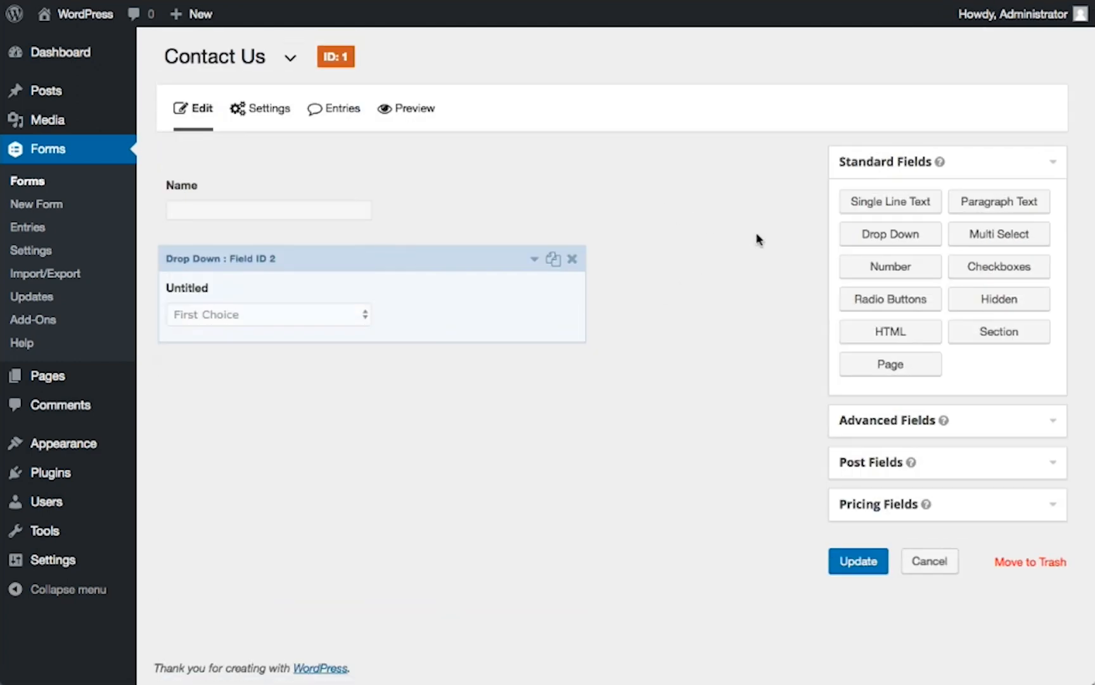
Add Multi Select, Checkboxes and Radio Buttons fields below the Drop Down field
click(989, 249)
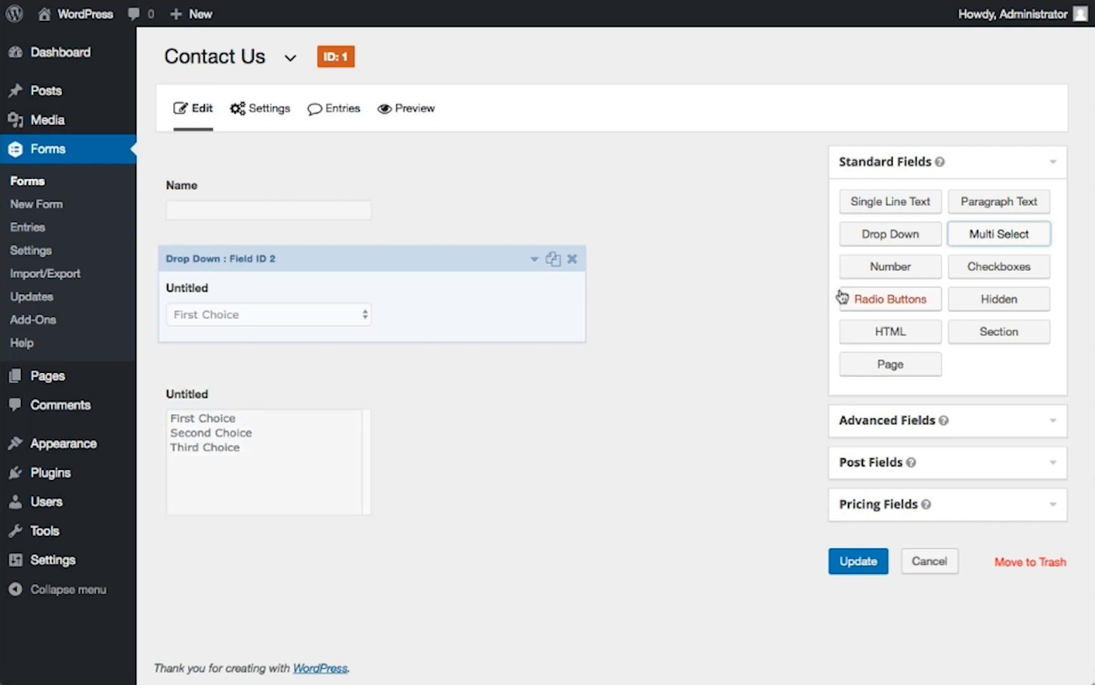
click(982, 277)
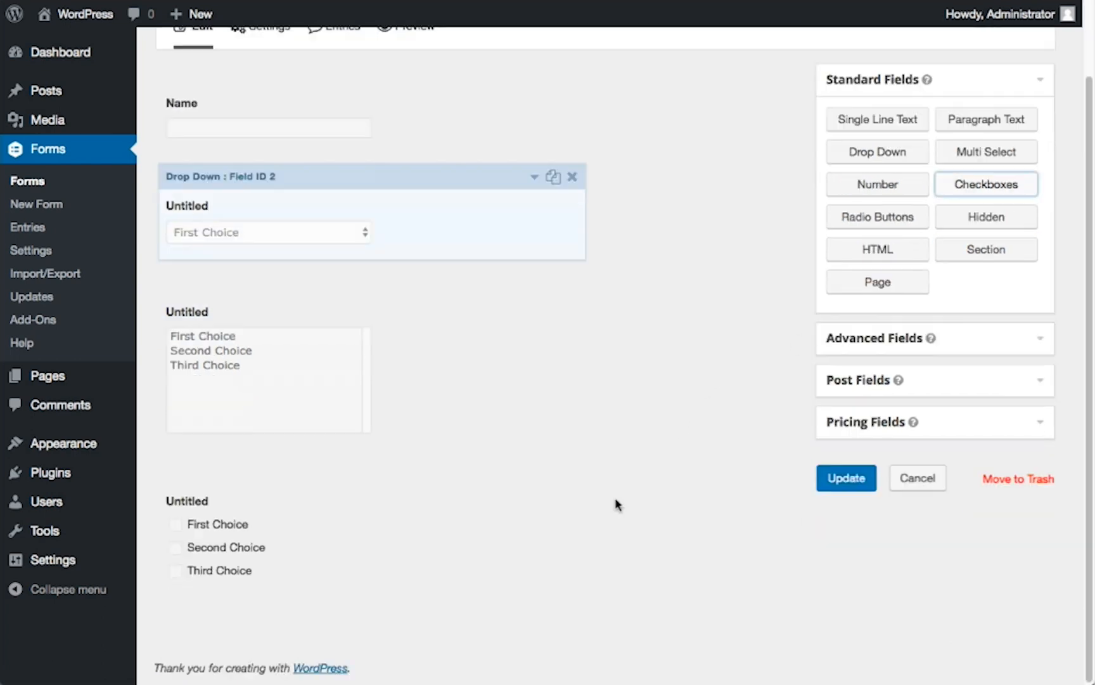
scroll(634, 494, down, 3)
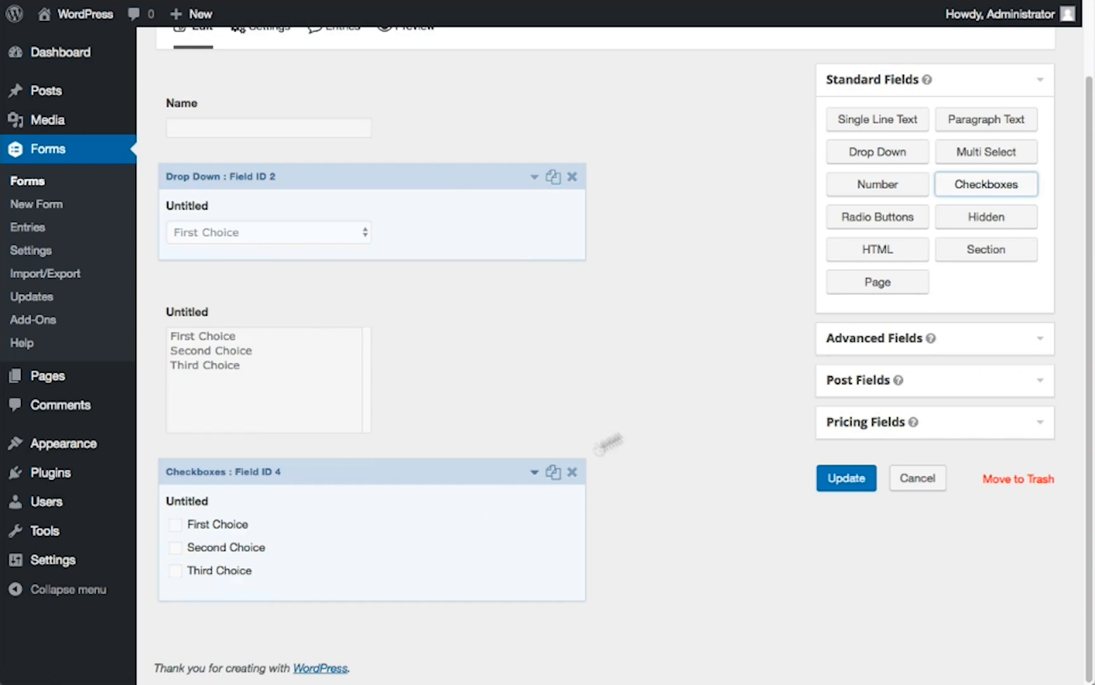
click(863, 230)
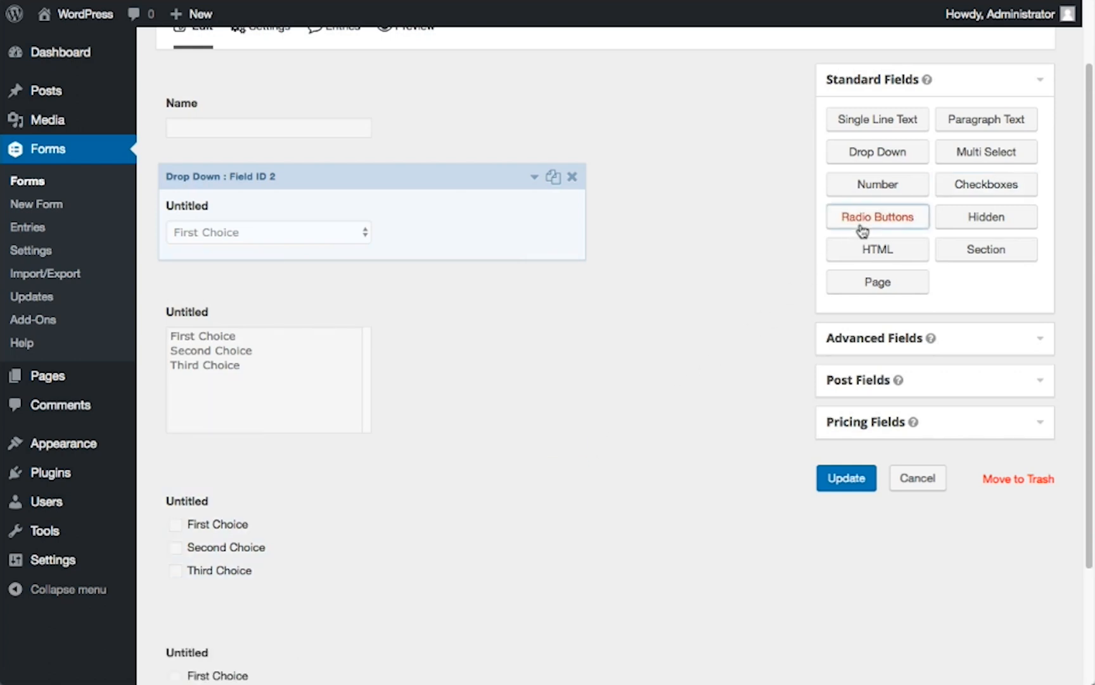
scroll(724, 301, down, 3)
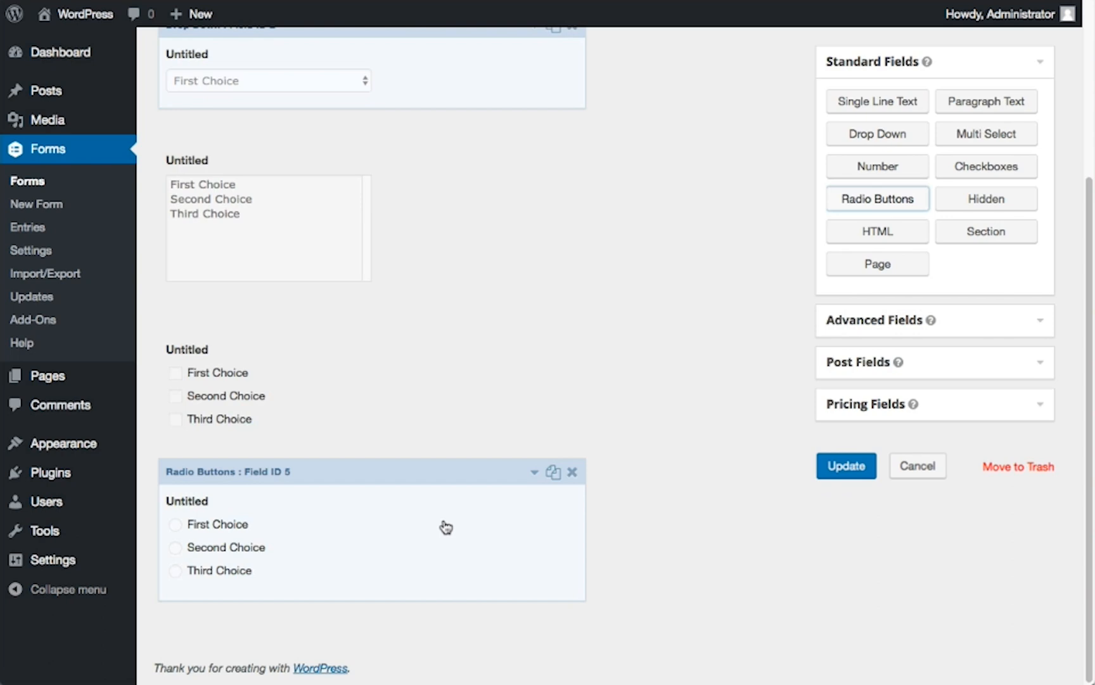
Add a Number field below the radio buttons and expand its general settings to review the Min and Max range inputs
click(855, 175)
scroll(682, 386, down, 3)
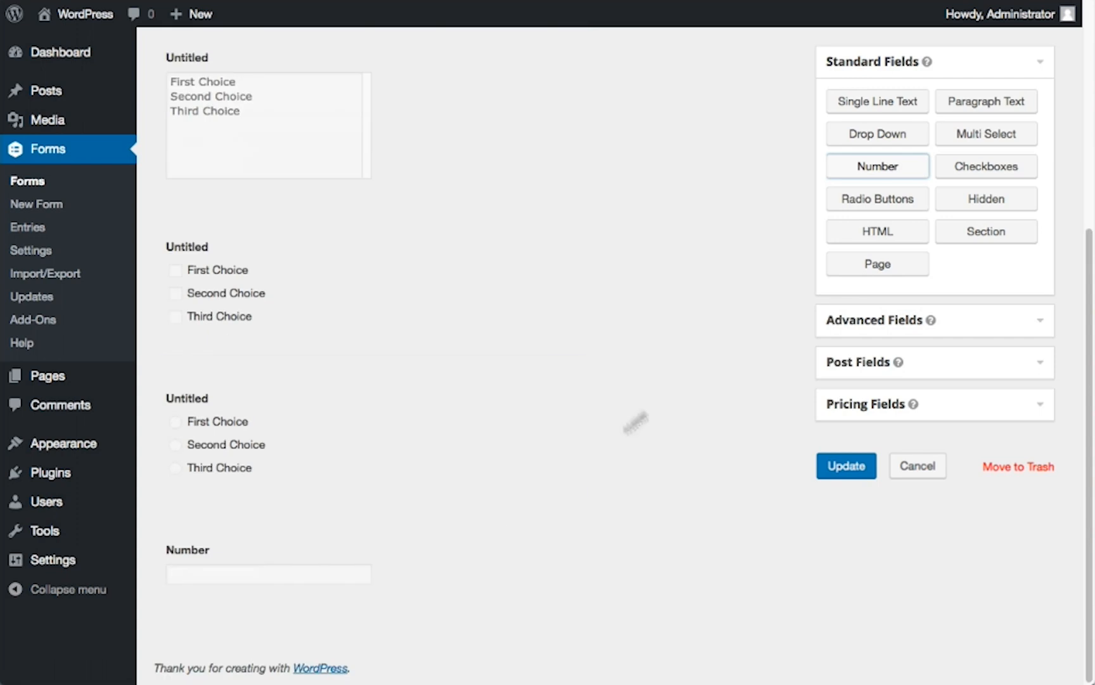
click(449, 527)
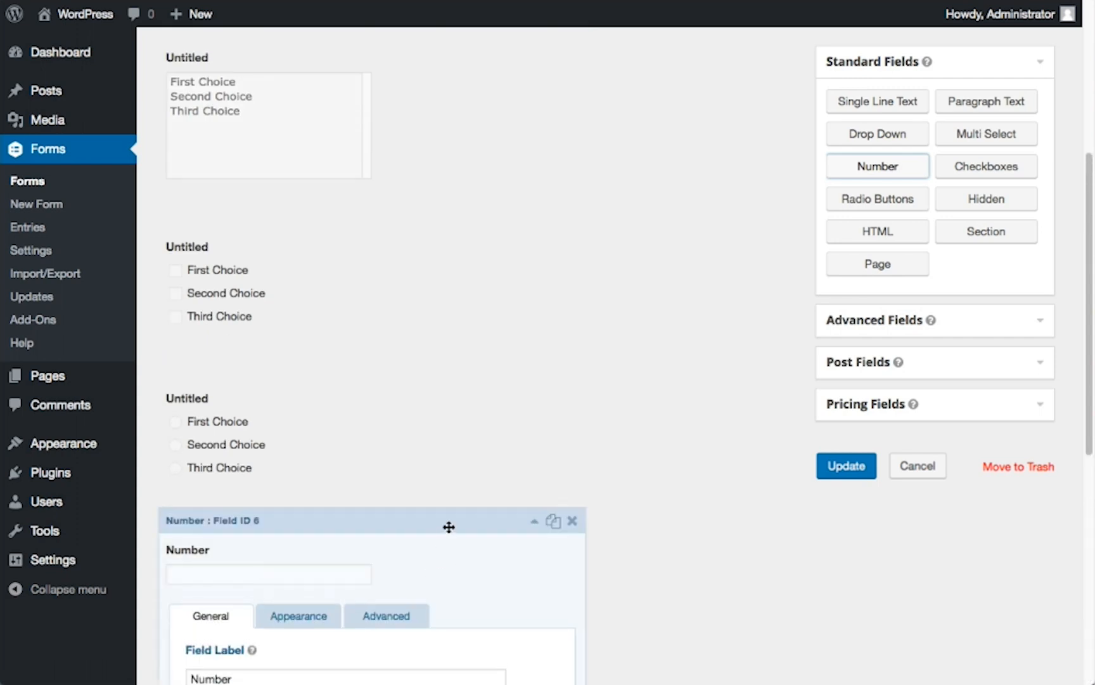
scroll(449, 527, down, 5)
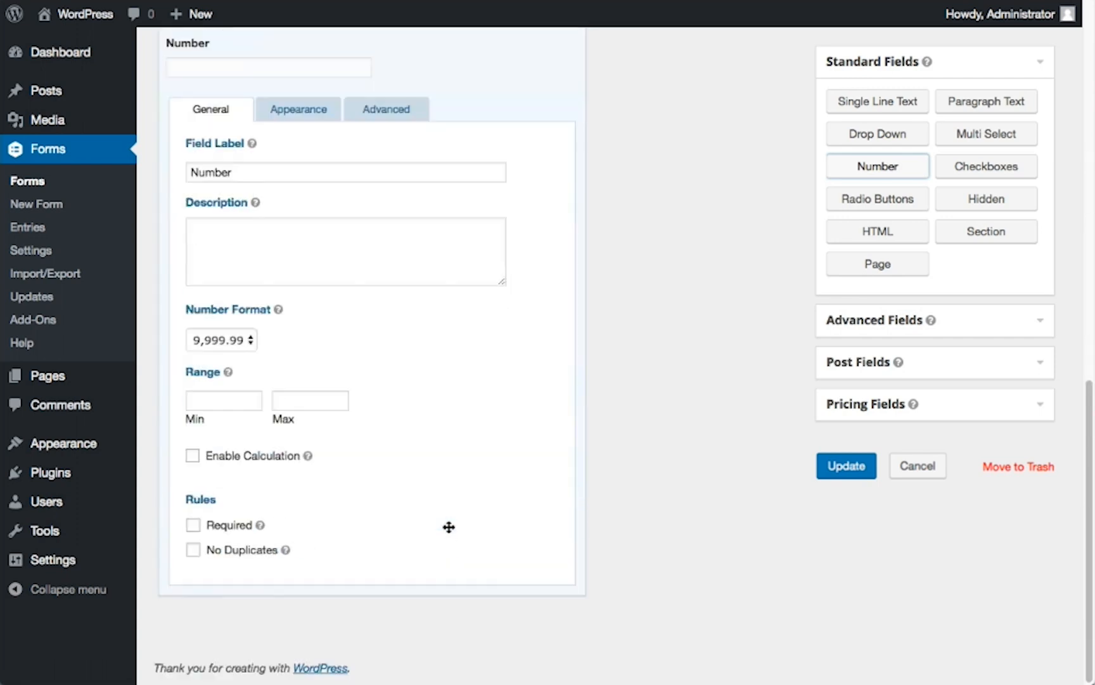
click(254, 403)
click(310, 403)
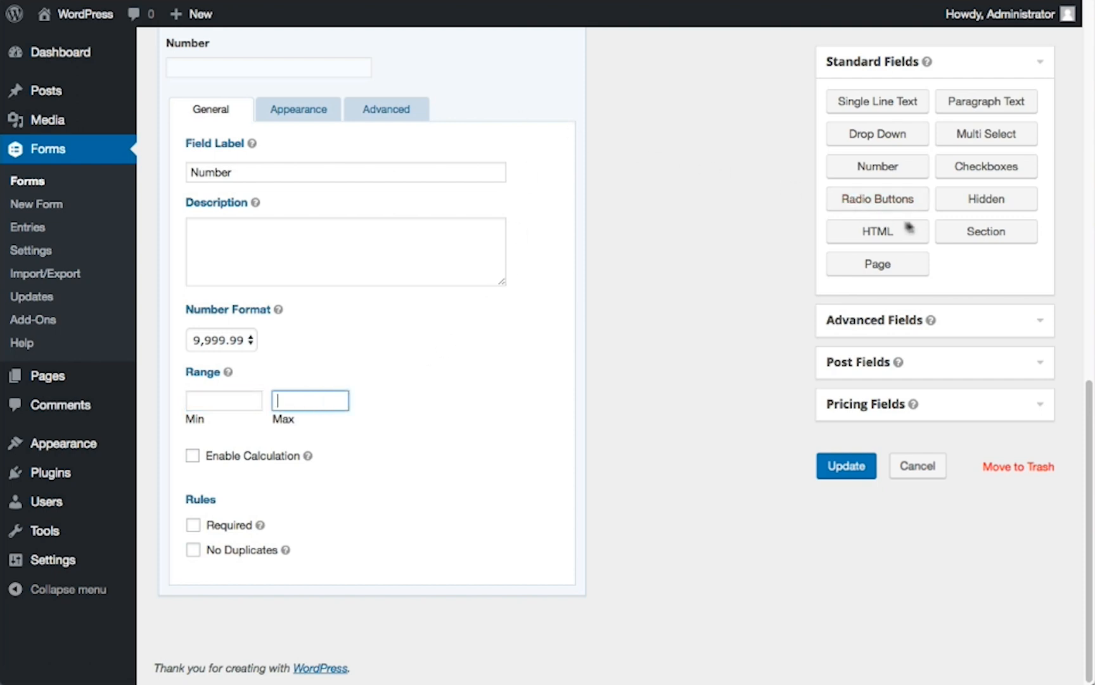
Add a Hidden field and review the predefined Default Value options in its advanced settings without inserting one
click(970, 208)
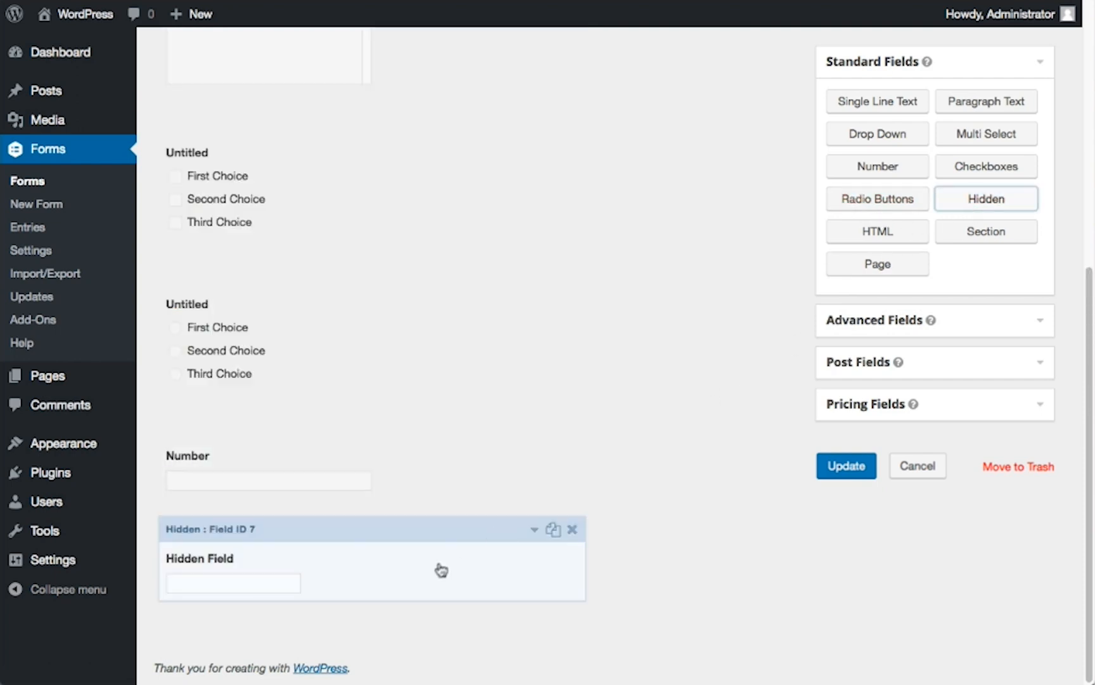
click(447, 529)
scroll(448, 530, down, 3)
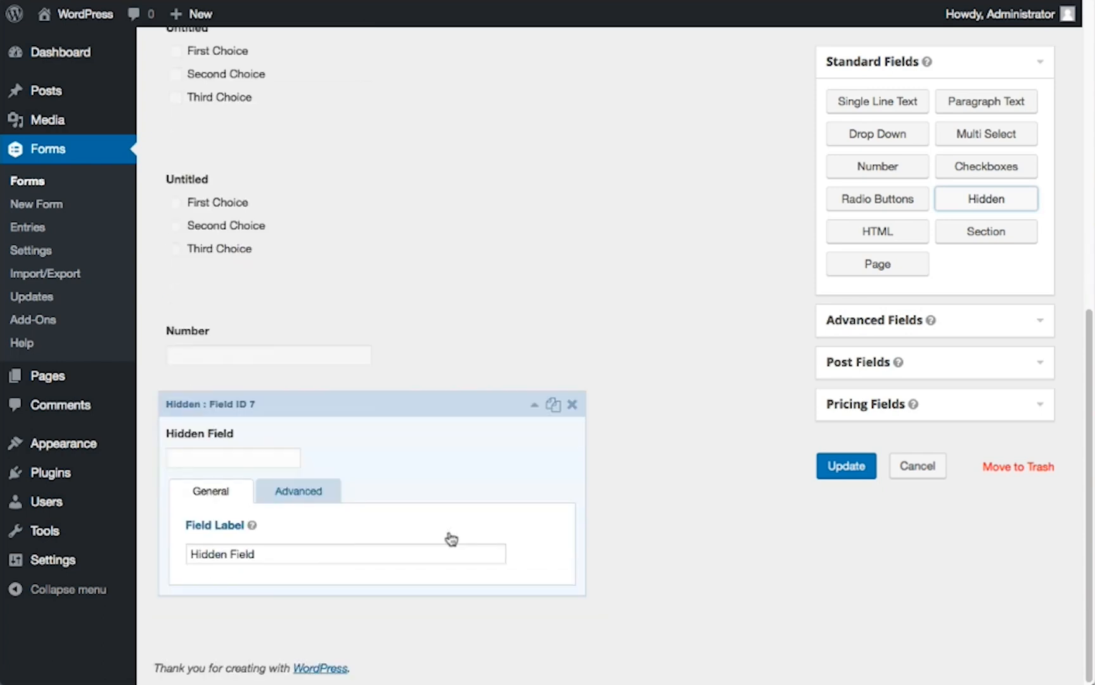
click(326, 499)
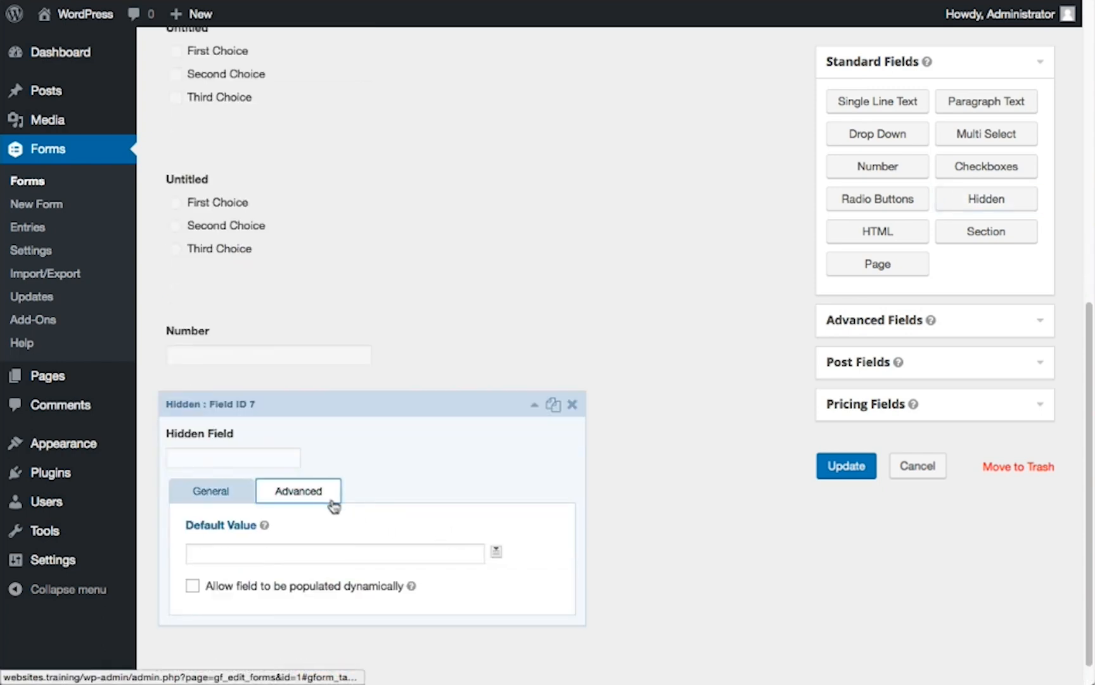
click(350, 559)
click(496, 552)
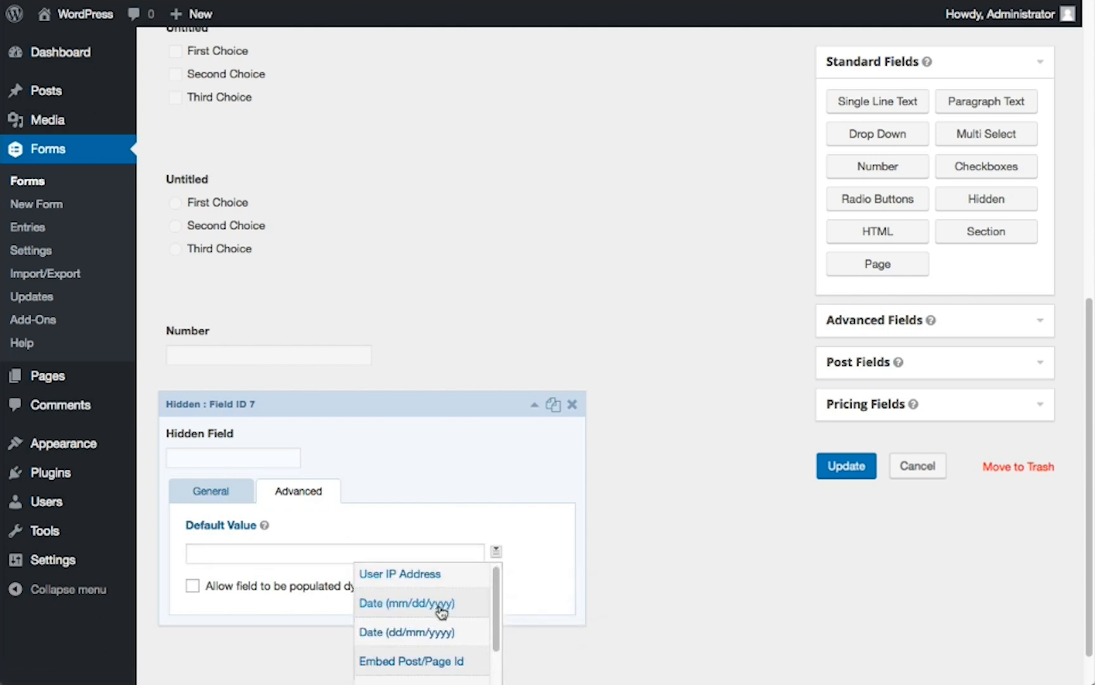
click(445, 556)
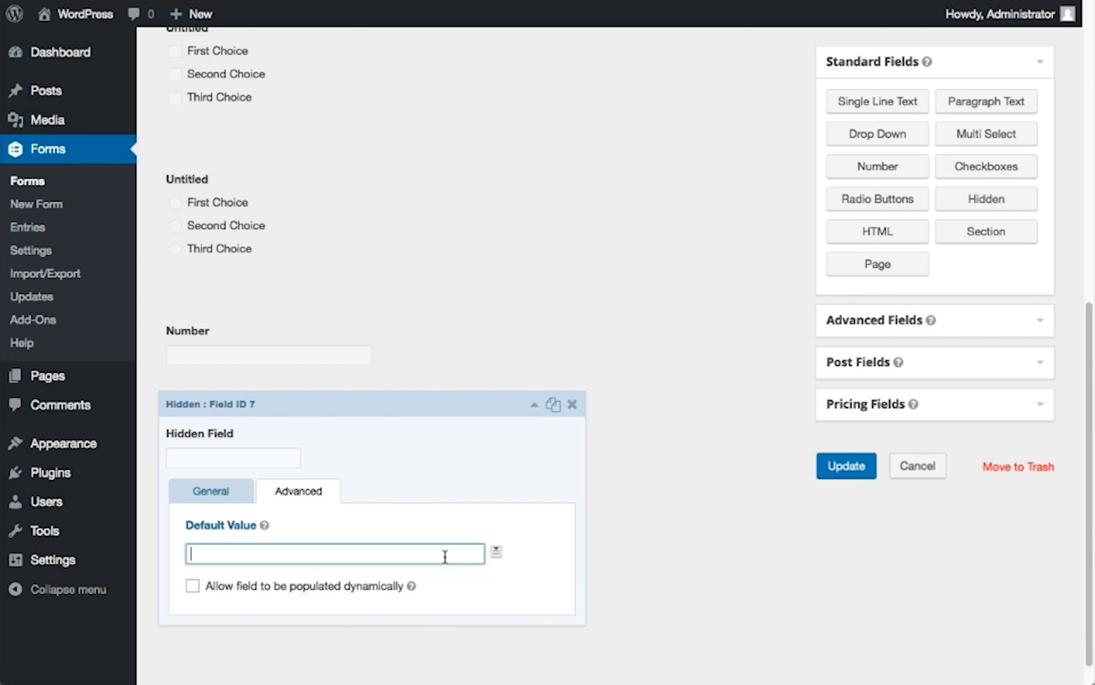
Add an HTML block and a Section Break below the Hidden field
click(861, 243)
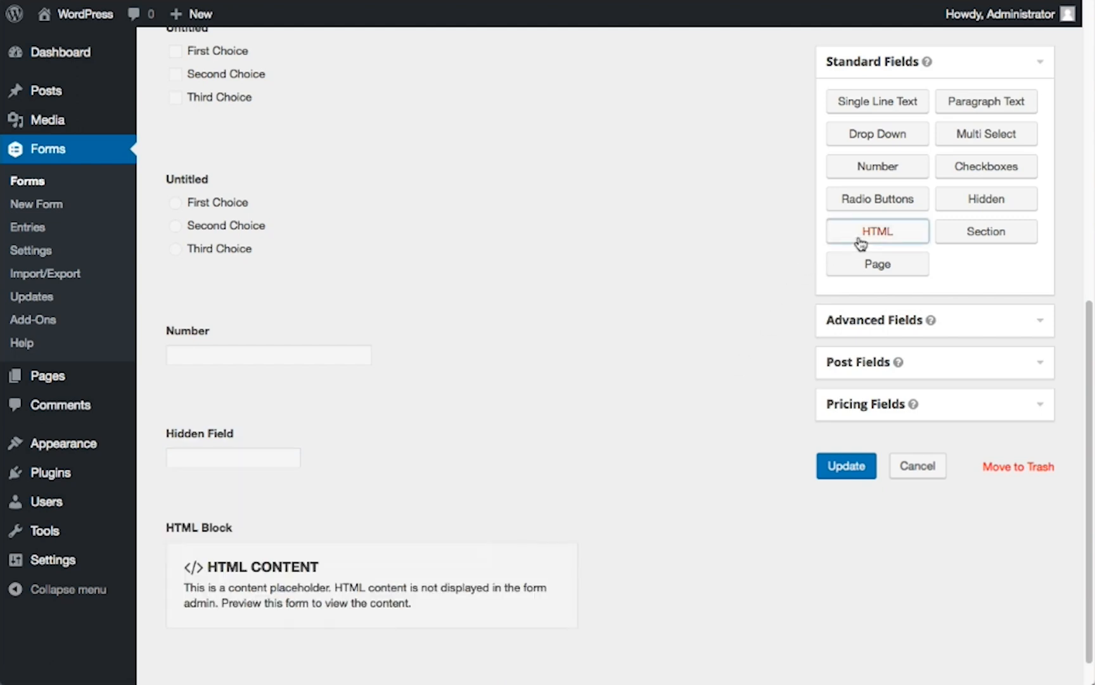
scroll(688, 469, down, 1)
mouse_move(550, 532)
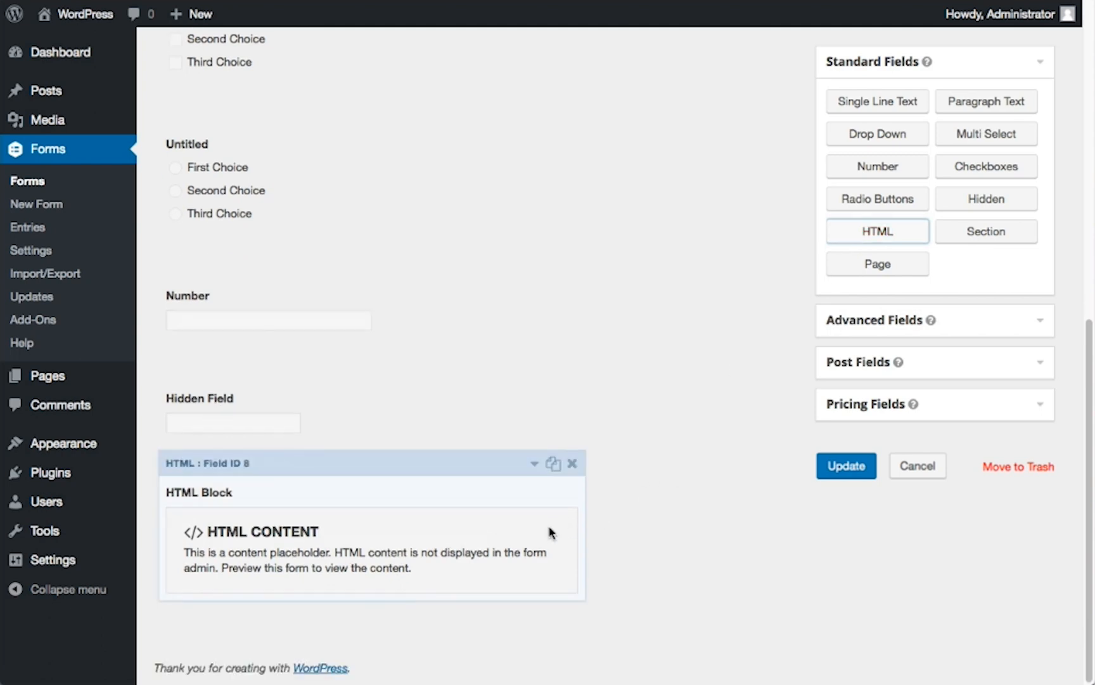
click(977, 243)
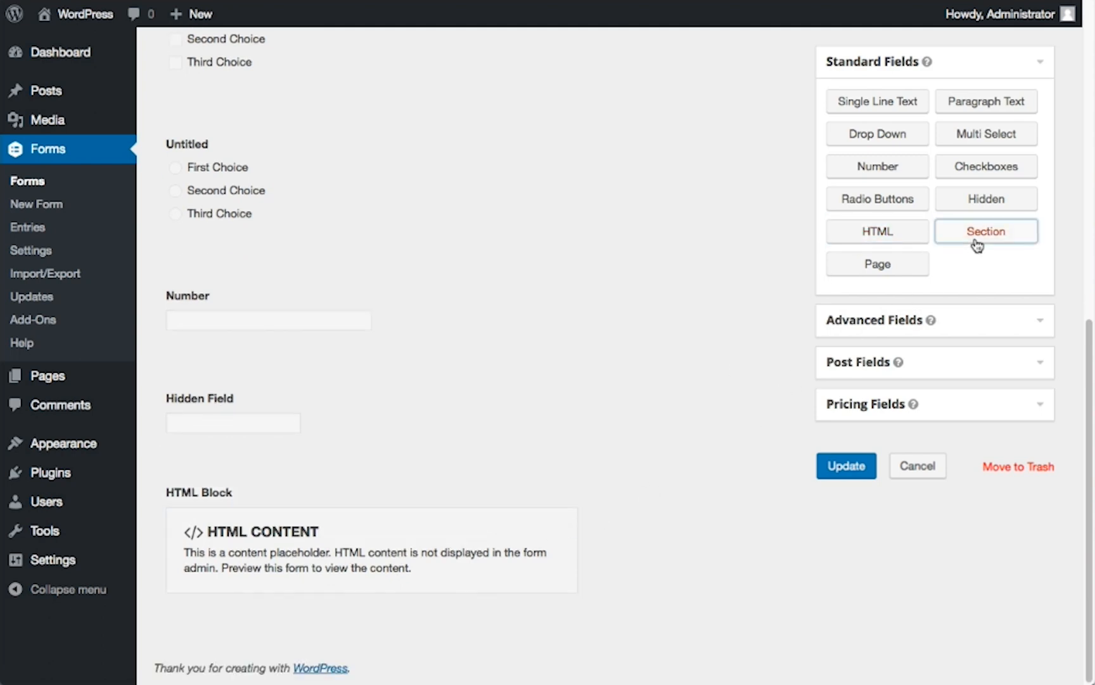
scroll(710, 464, down, 2)
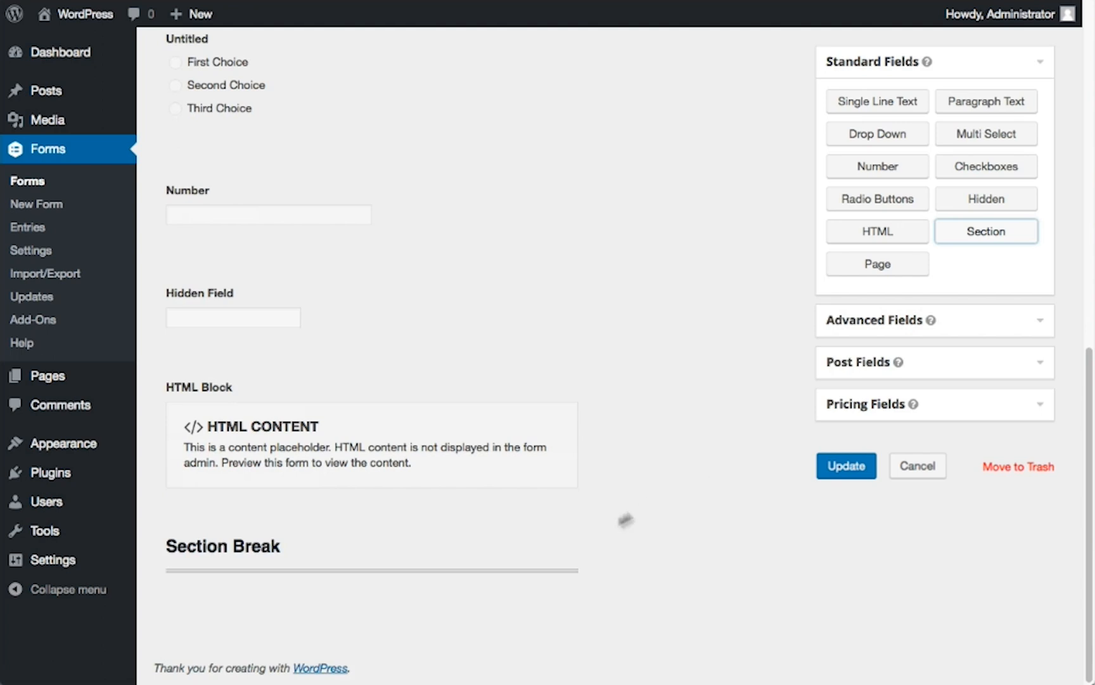
mouse_move(542, 547)
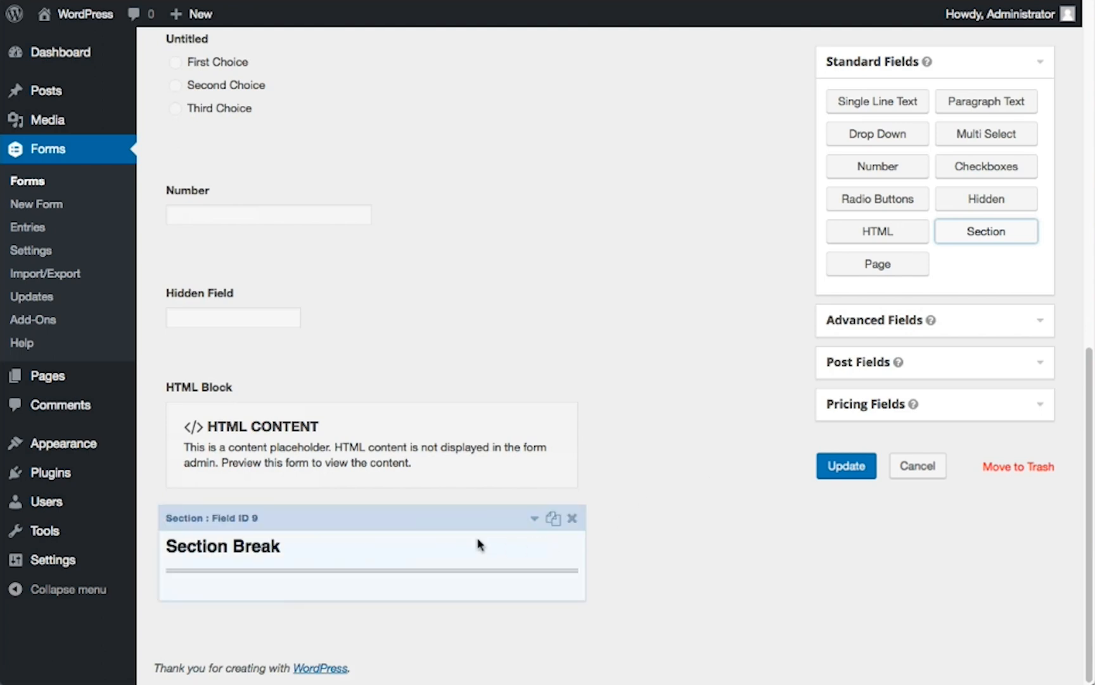
Add a Page break after the Section Break and review the page-break and end-paging markers
click(864, 269)
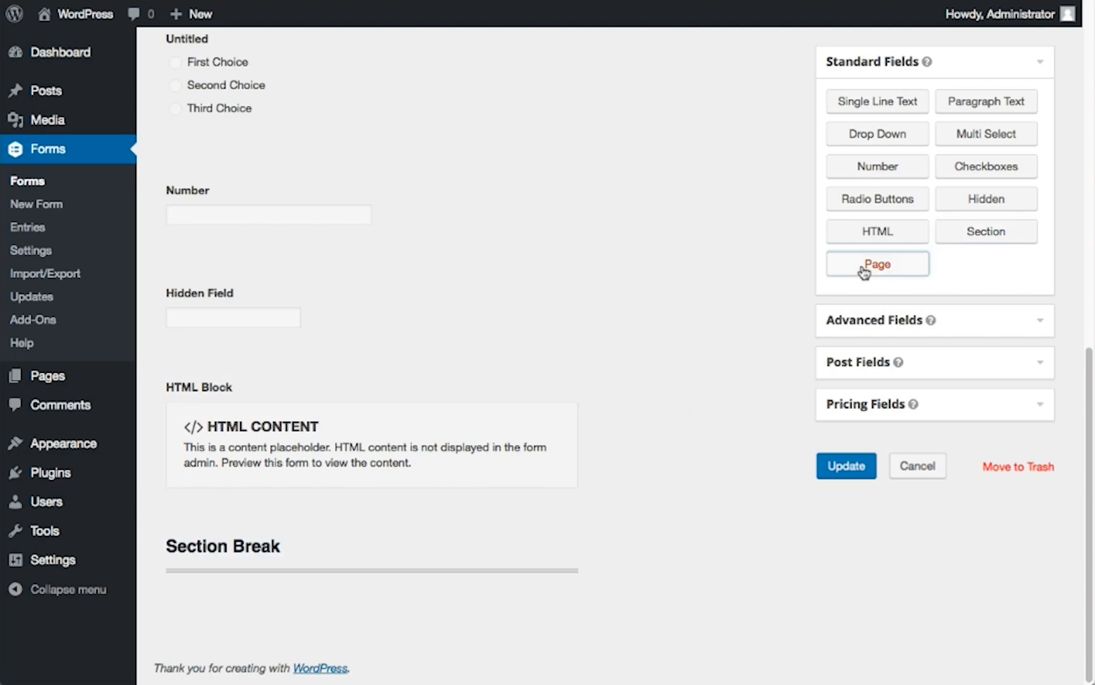
mouse_move(549, 411)
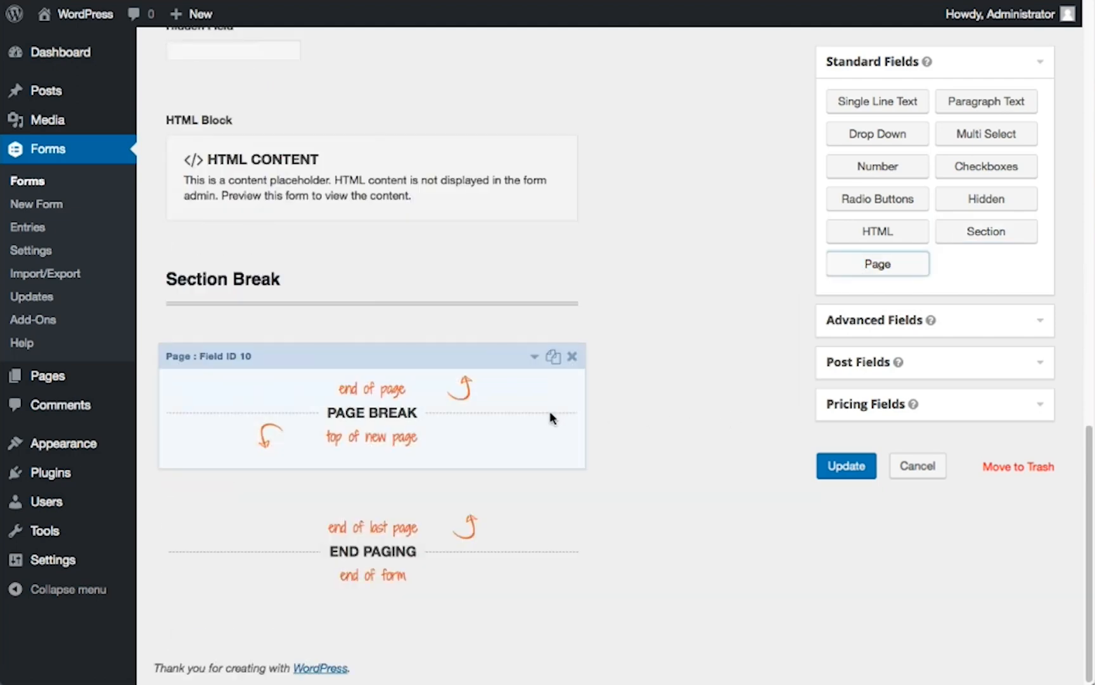
mouse_move(543, 513)
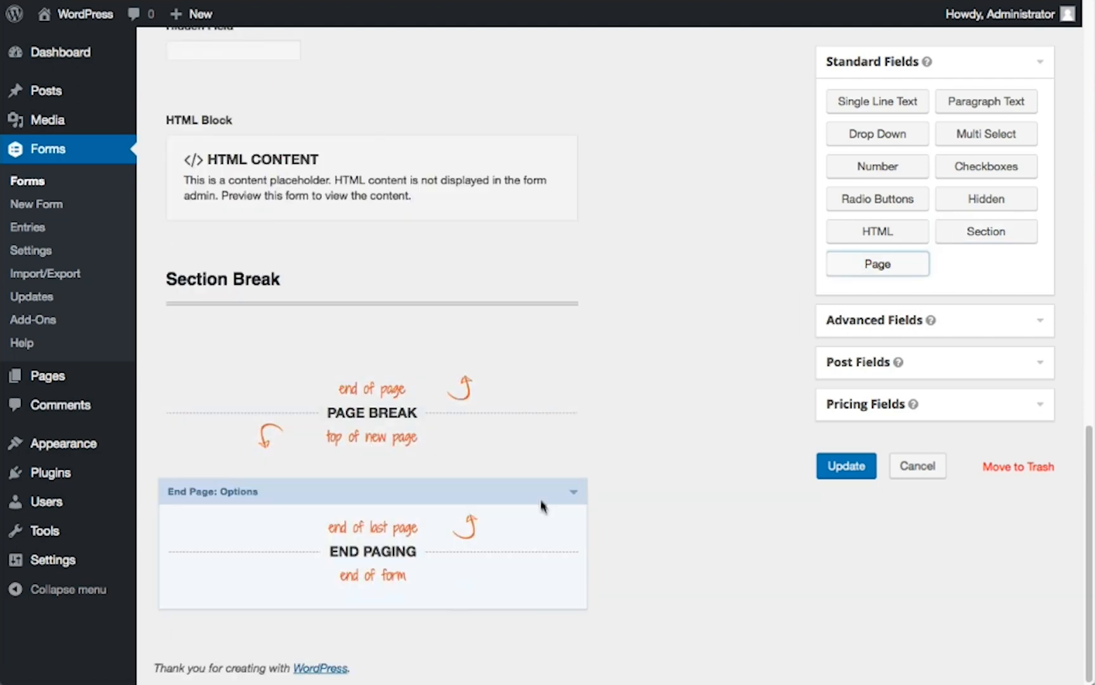
mouse_move(525, 439)
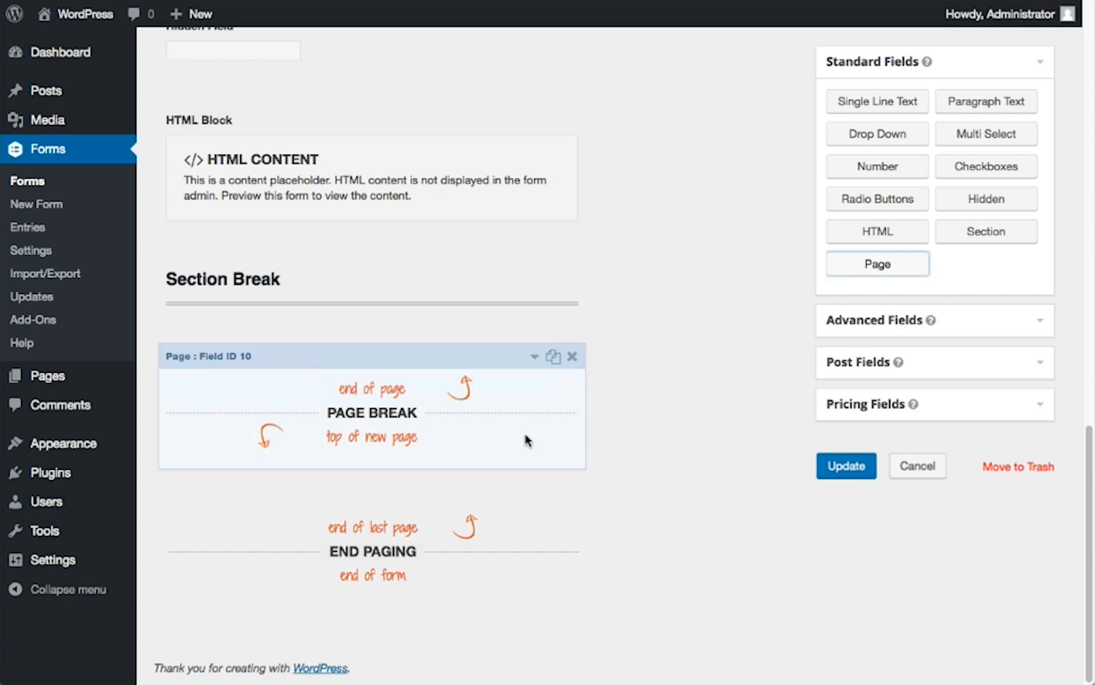
Add an advanced Name field after the page break, then try showing its Middle sub-field and switch it off again
click(830, 330)
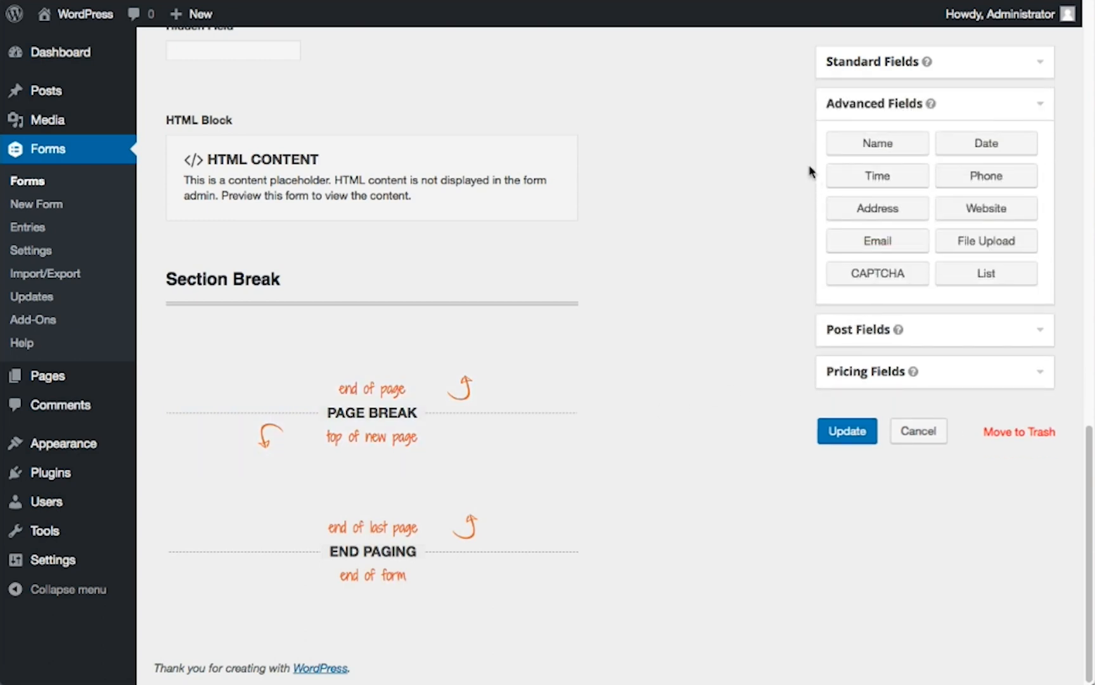
click(855, 149)
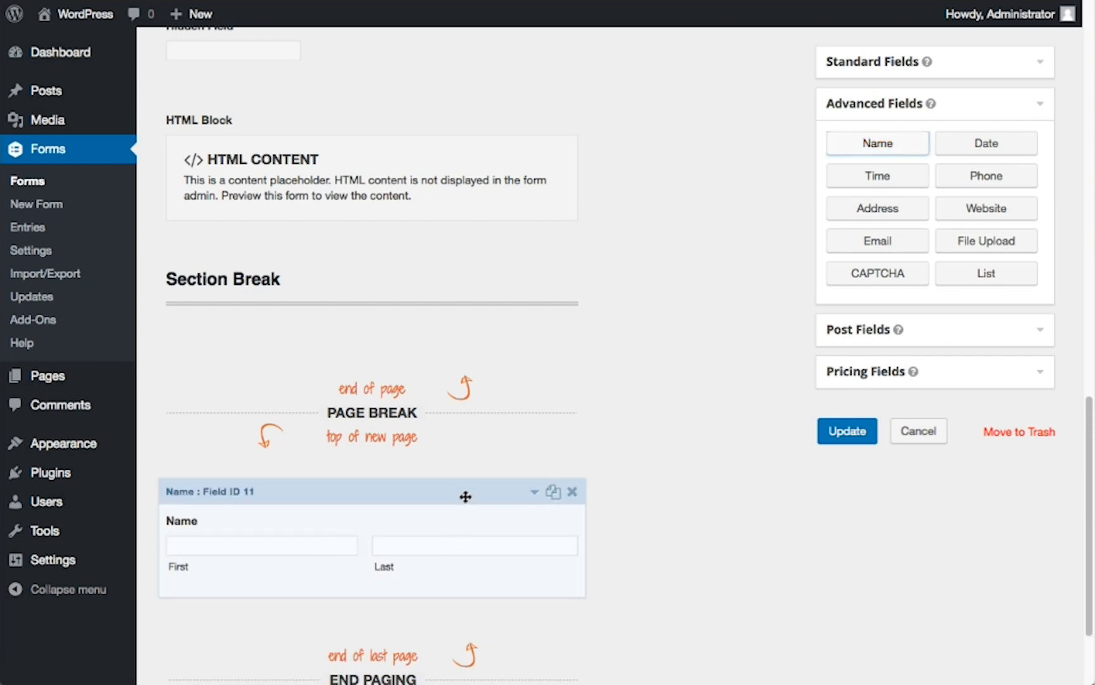
click(465, 497)
scroll(480, 530, down, 8)
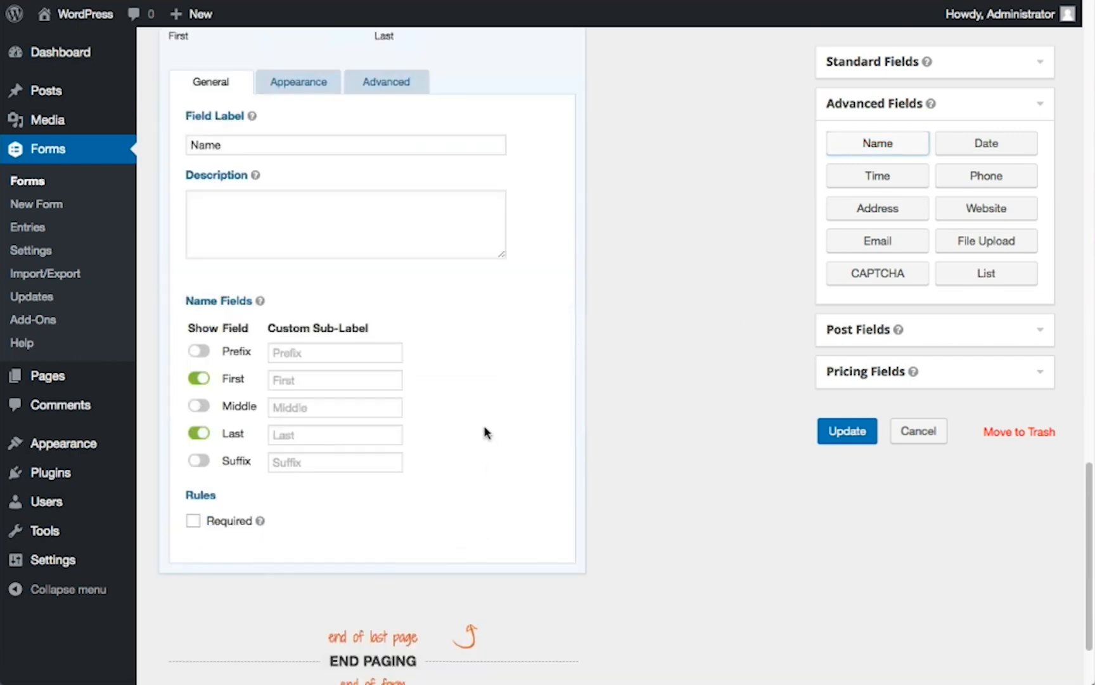
click(200, 407)
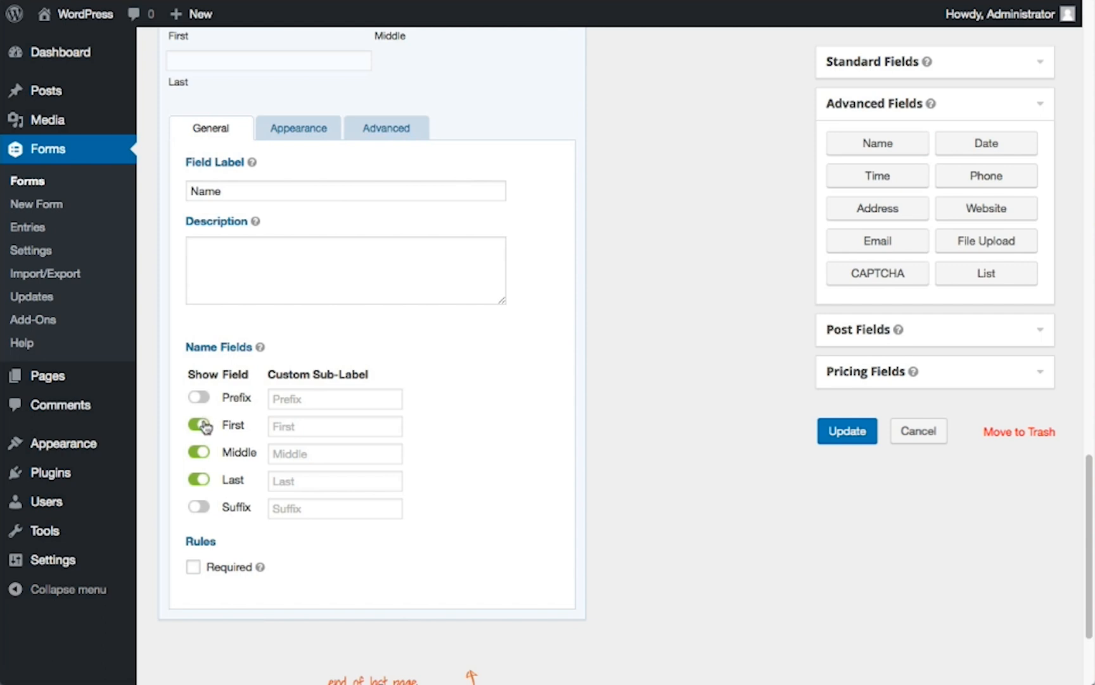
click(199, 453)
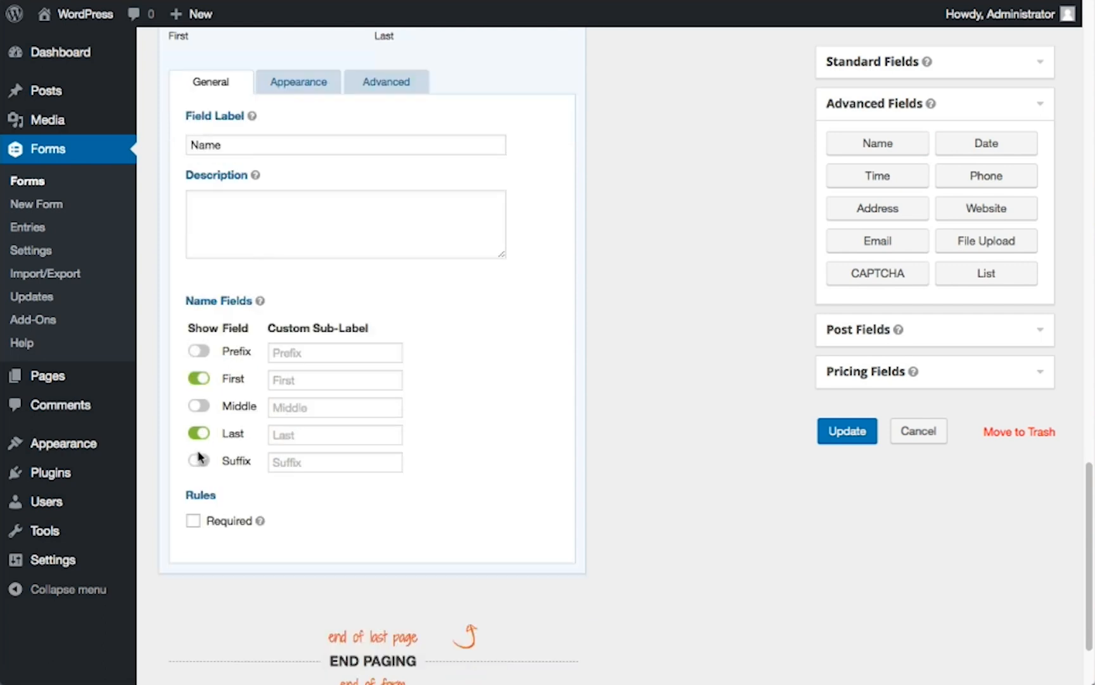
Add a Date field below the advanced Name field and review its Date Format options without choosing another one
click(973, 156)
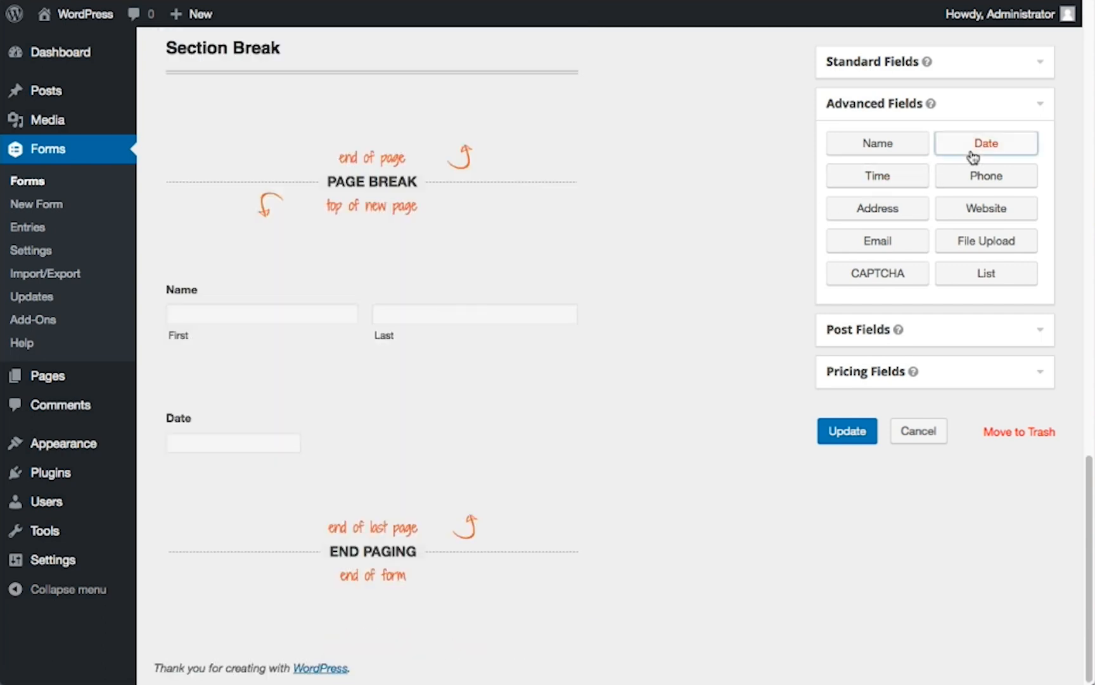
click(477, 395)
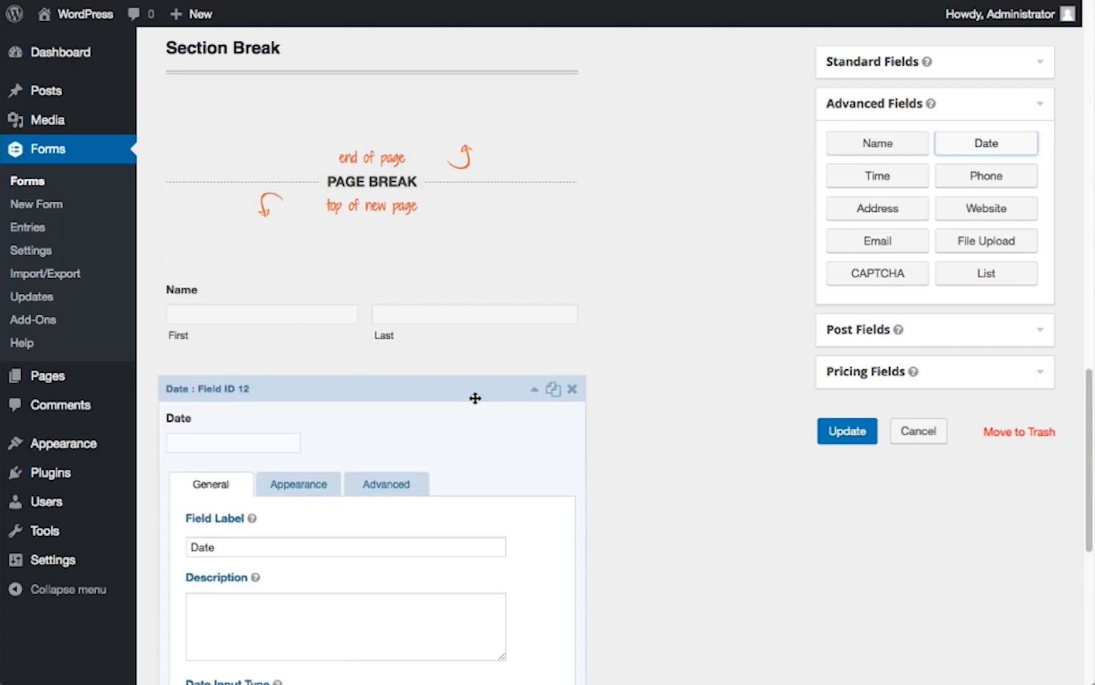
scroll(477, 399, down, 2)
scroll(477, 403, down, 2)
click(271, 586)
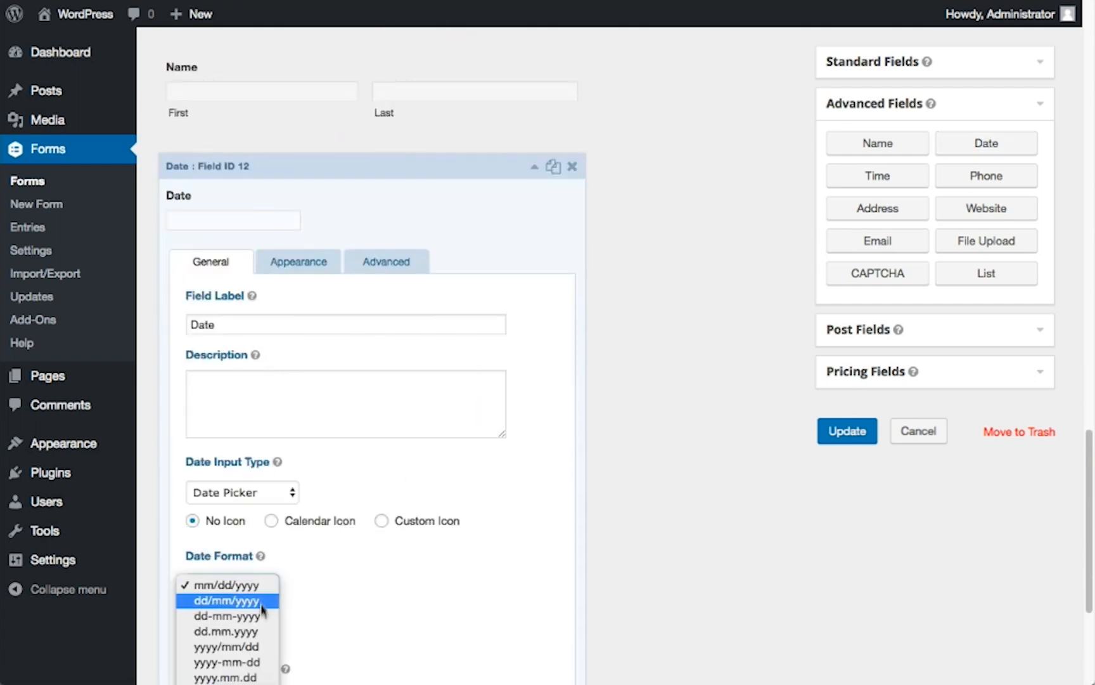
click(362, 575)
scroll(362, 573, down, 4)
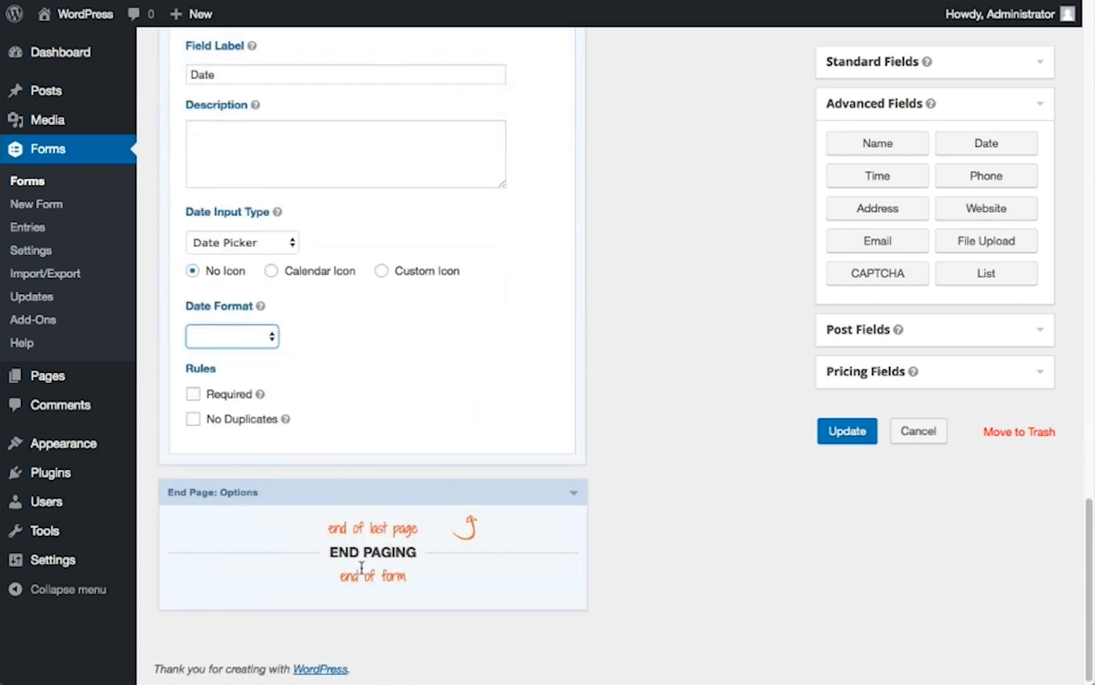
Add Phone and Address fields below the Date field
click(980, 184)
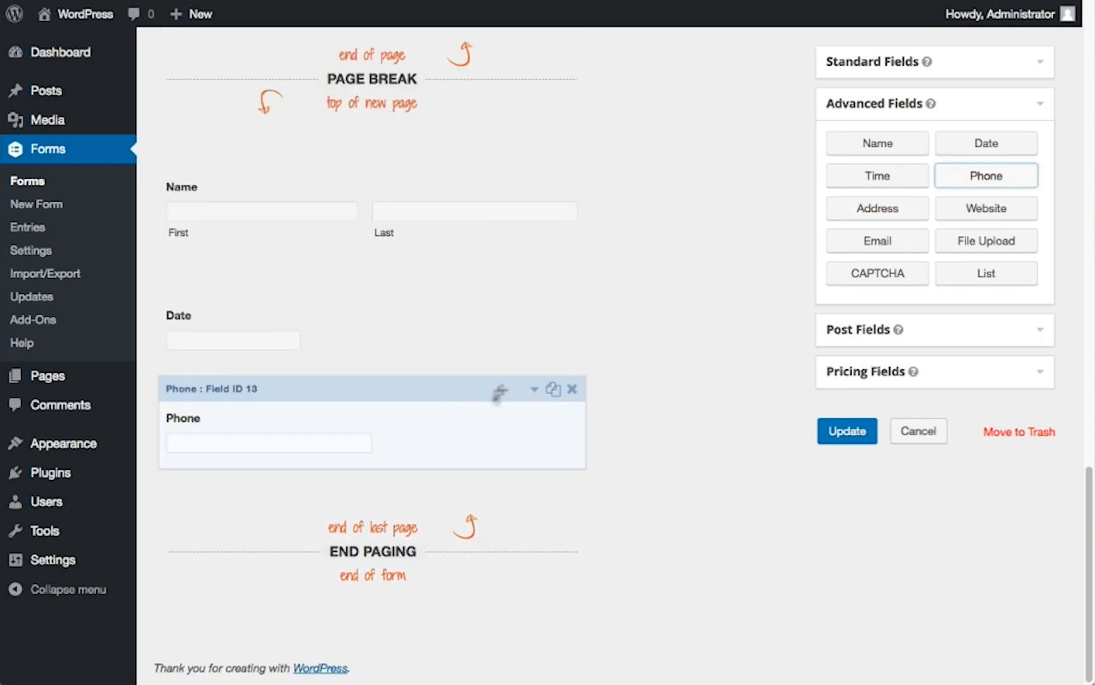
click(859, 216)
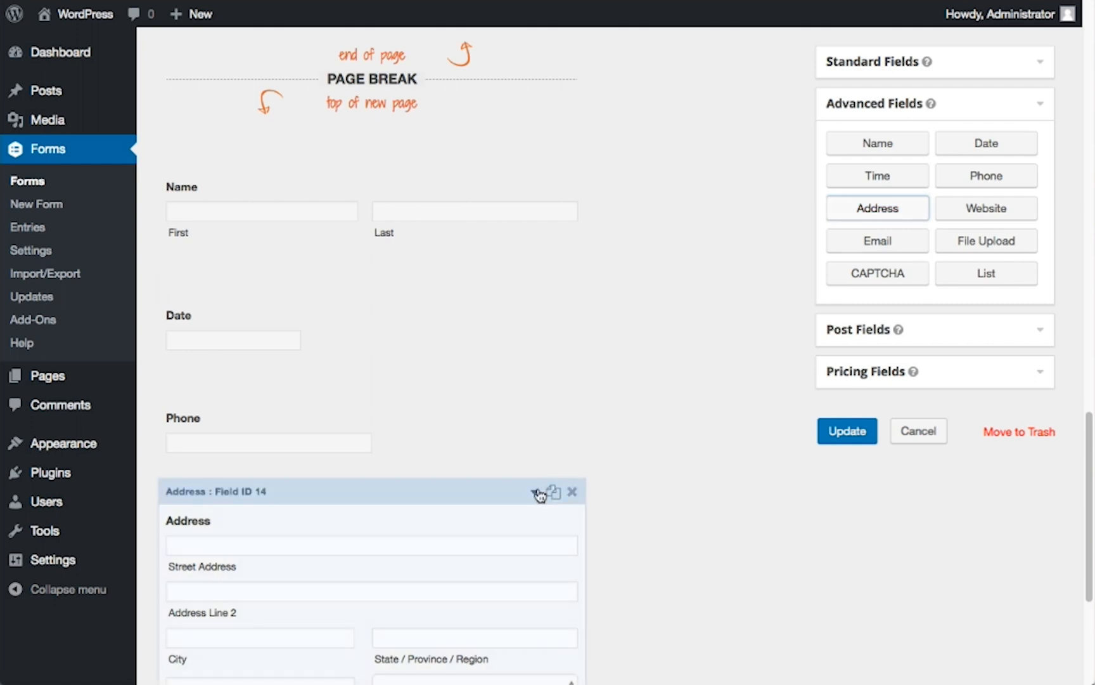
scroll(522, 465, down, 3)
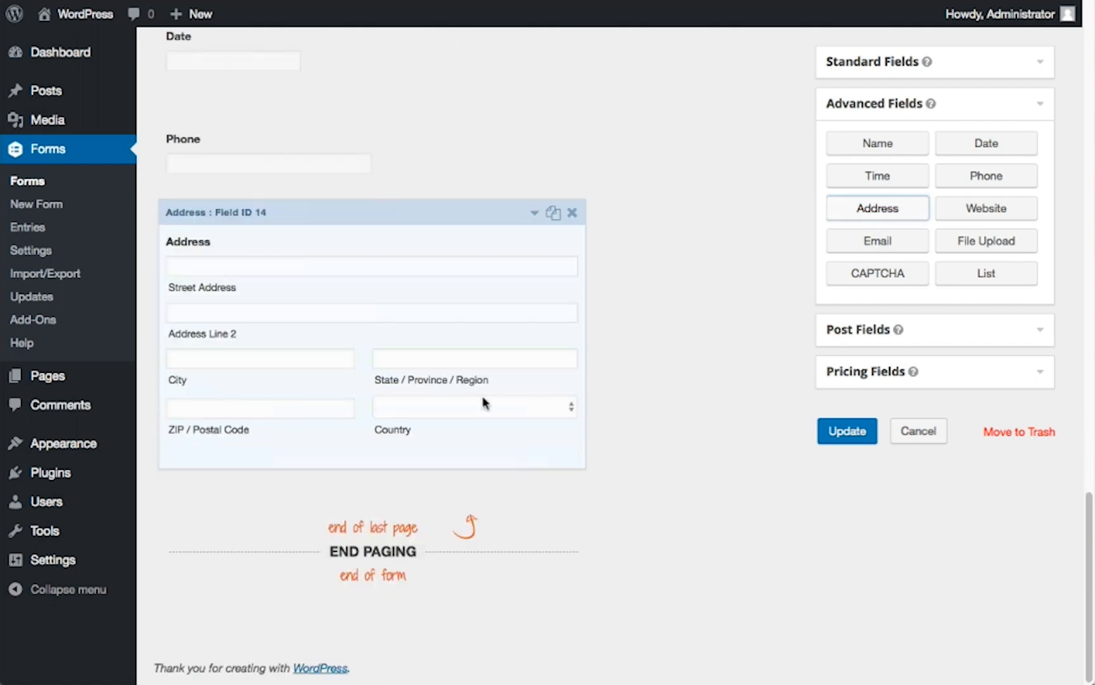
Review the Address field's general settings, including its address type, shown sub-fields, default country and Required rule
click(440, 227)
scroll(457, 355, down, 7)
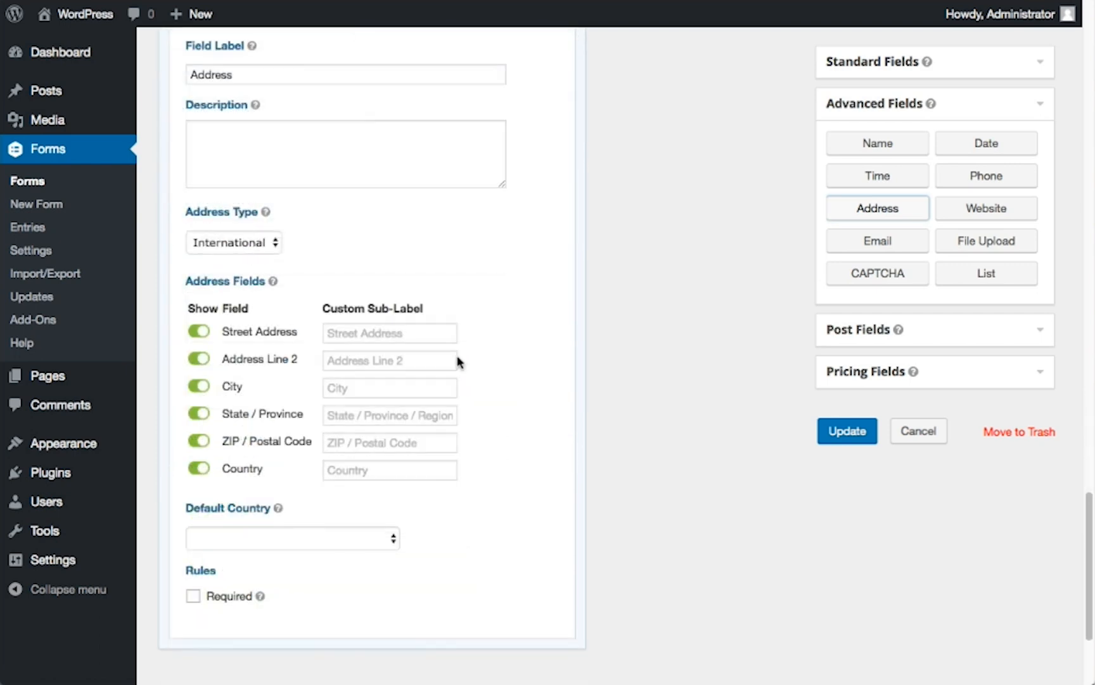
click(194, 597)
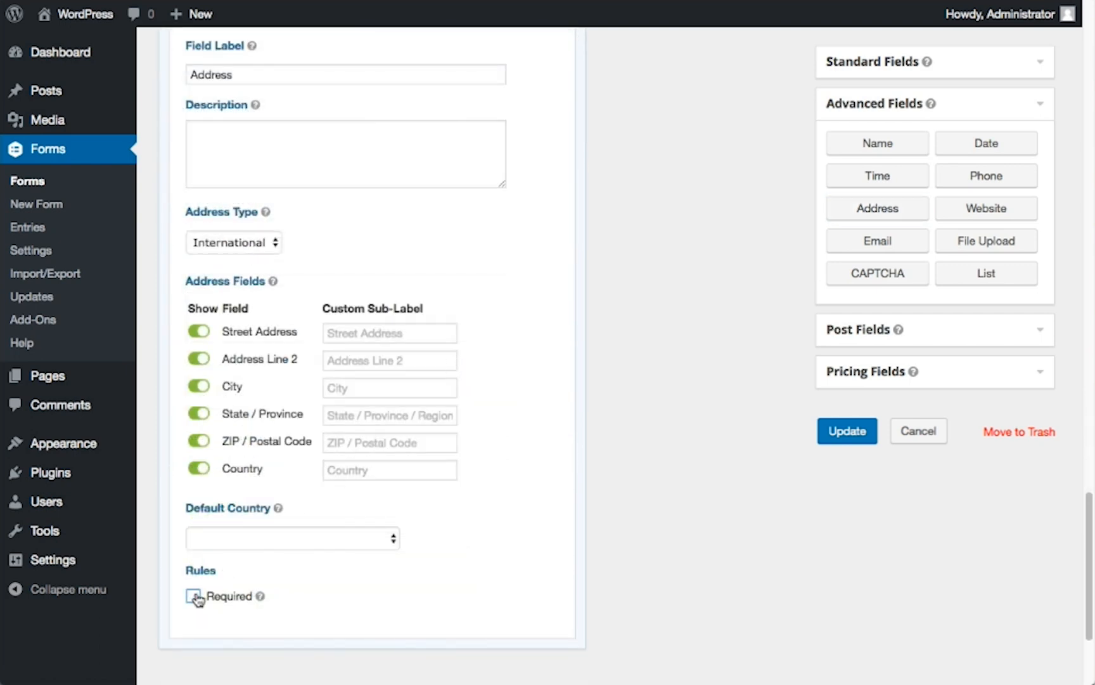
Add an Email field below the Address field, make it required and enable email confirmation
click(870, 252)
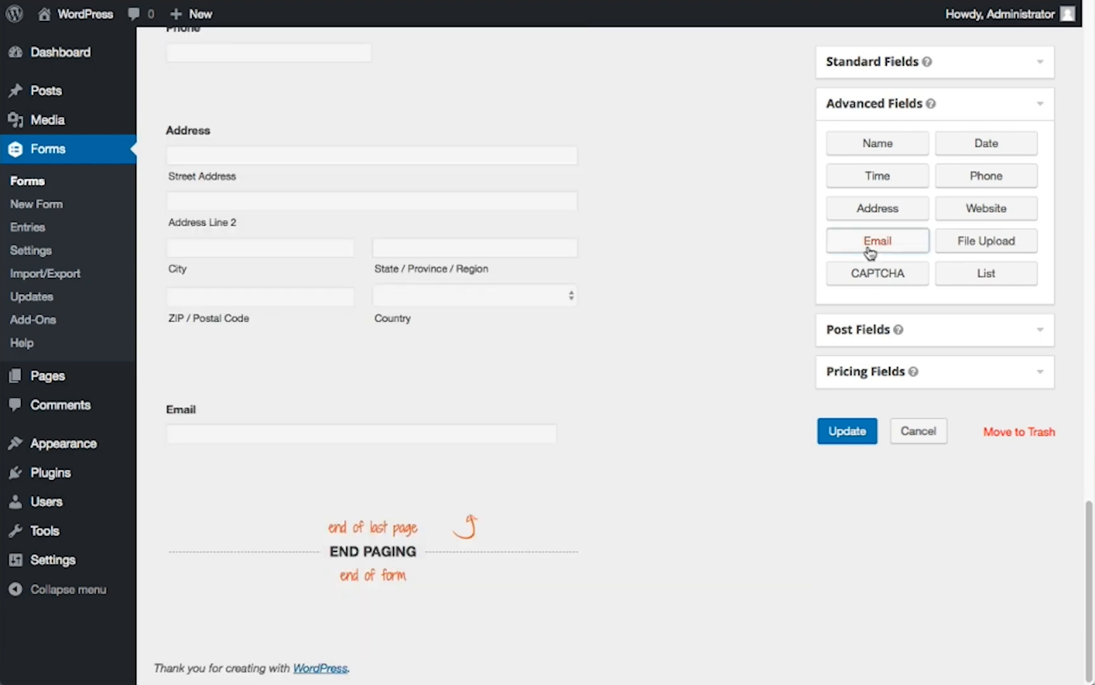
click(475, 388)
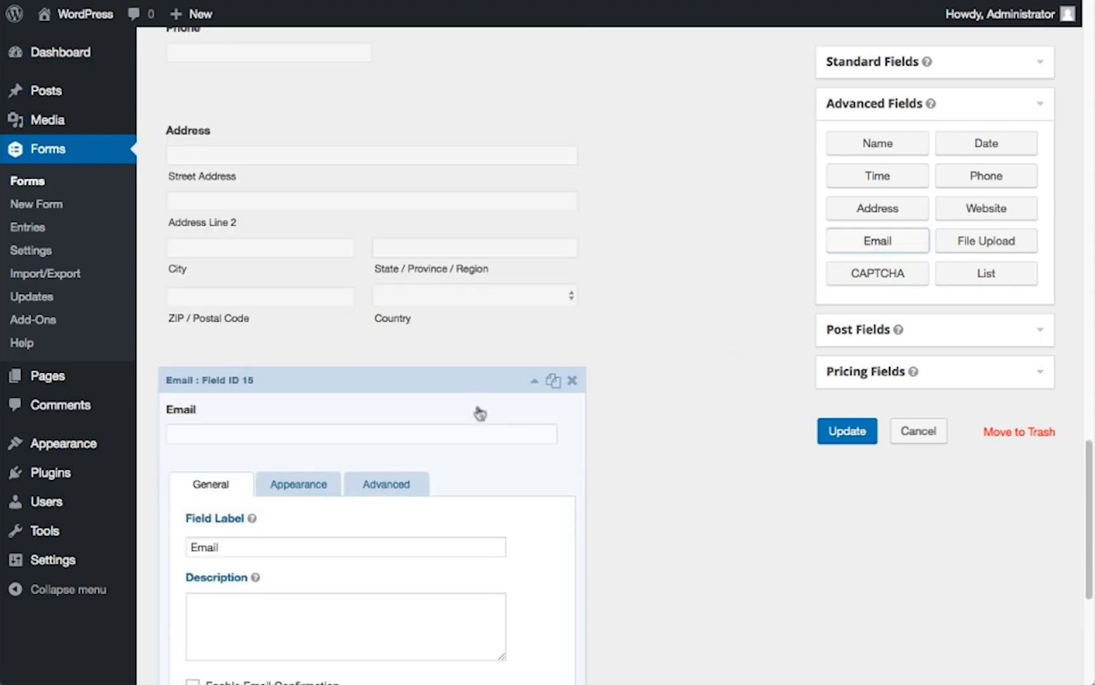
scroll(477, 409, down, 3)
click(193, 565)
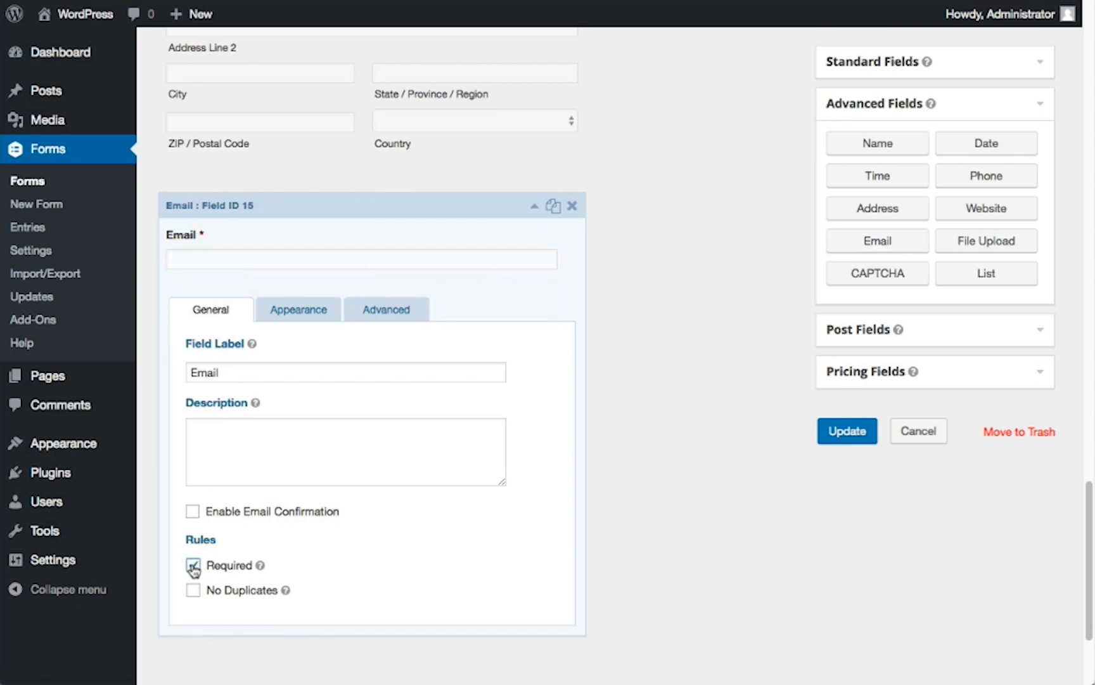
click(193, 514)
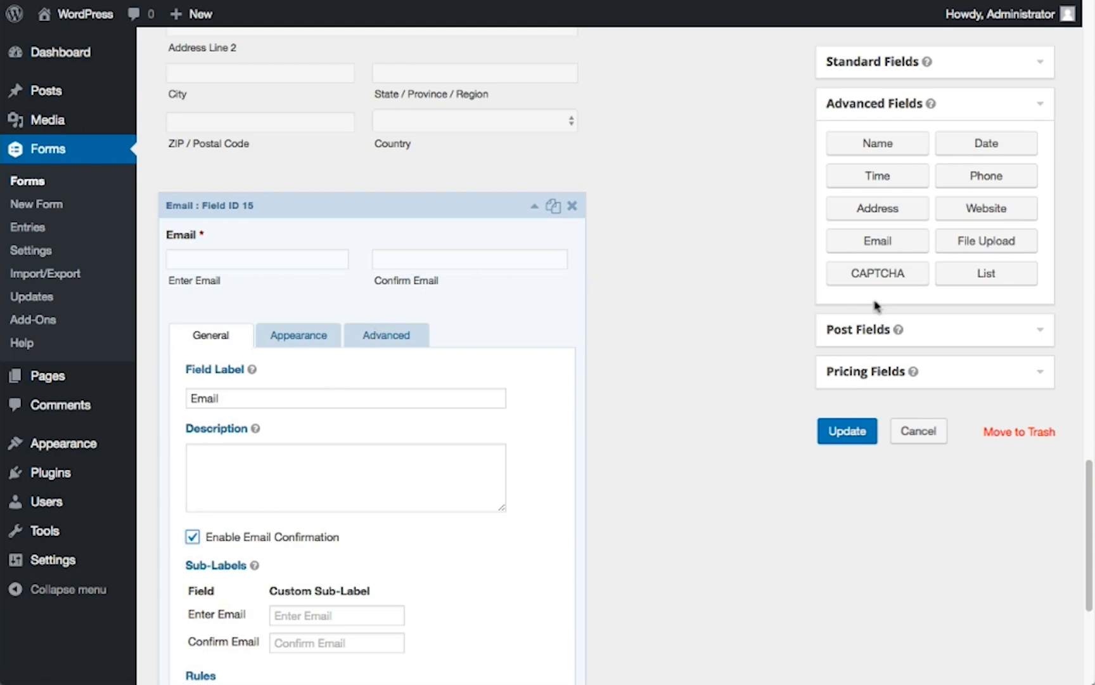
Add a File Upload field below the Email field and review its allowed file extensions and maximum file size settings
click(966, 256)
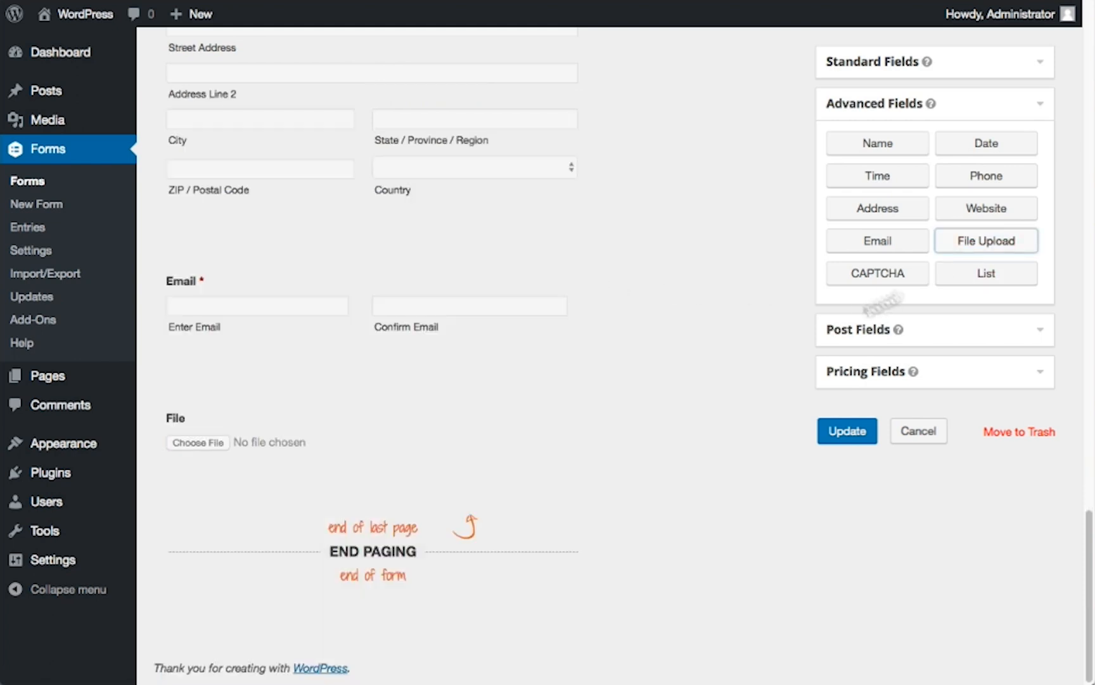
click(479, 388)
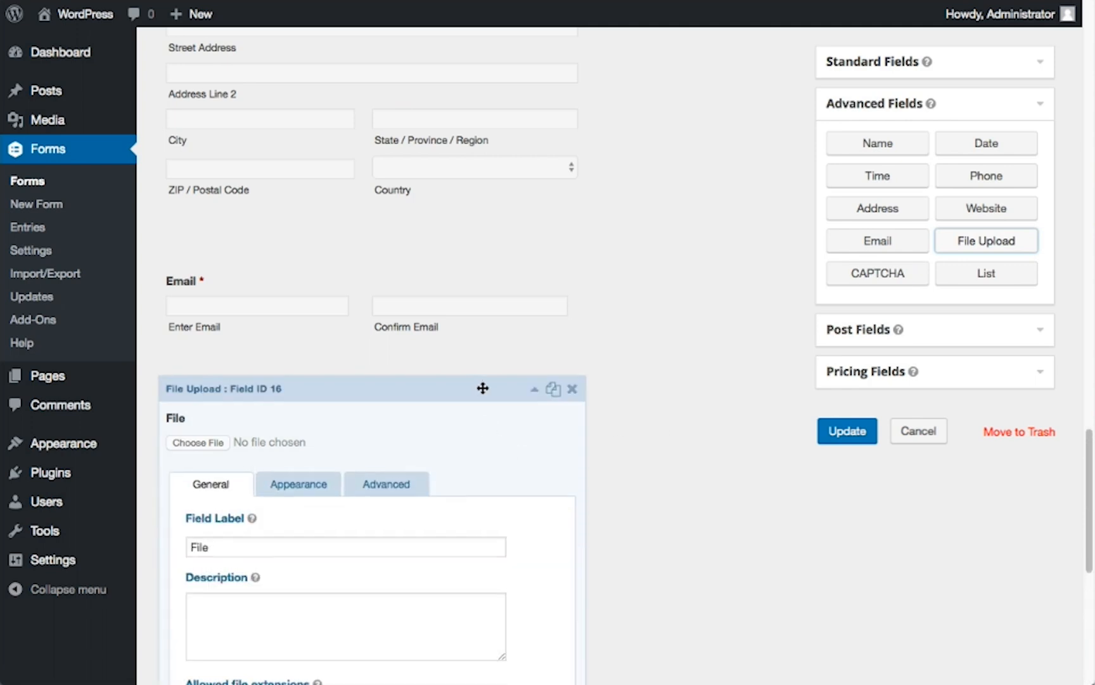
scroll(481, 389, down, 3)
scroll(482, 392, down, 2)
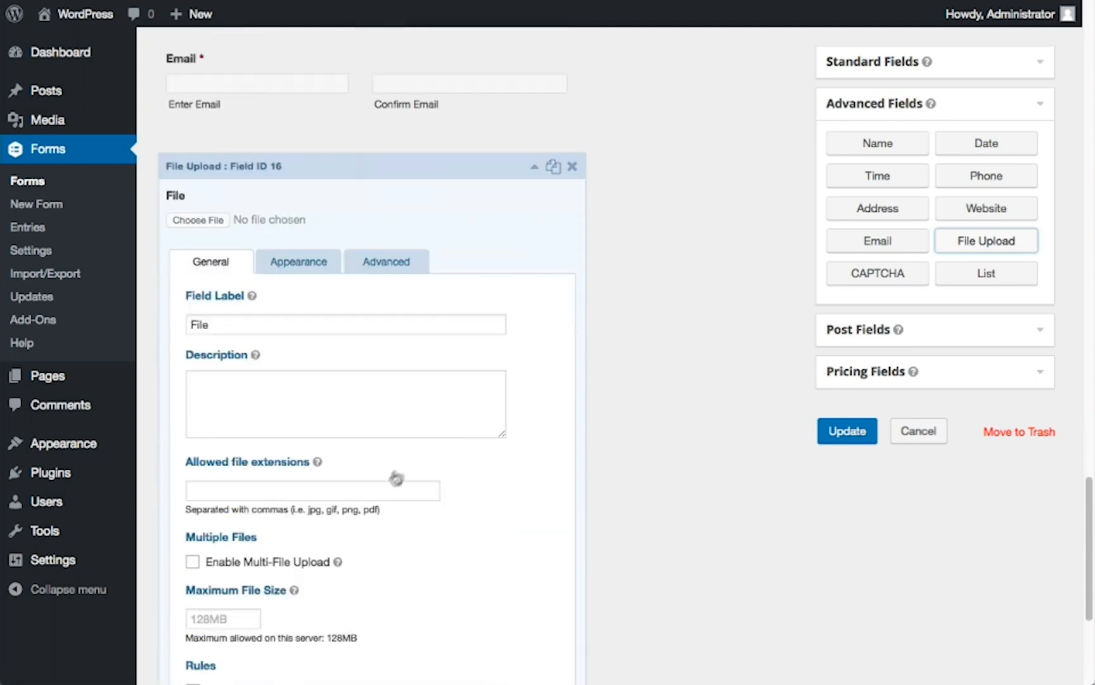
click(355, 495)
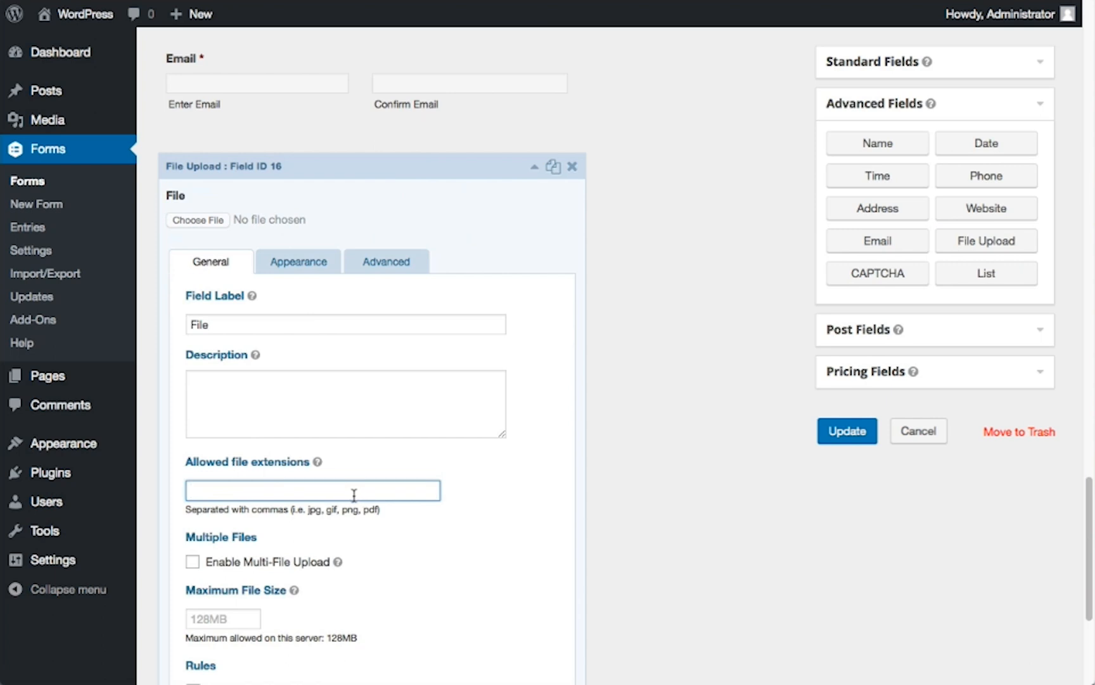
scroll(354, 495, down, 2)
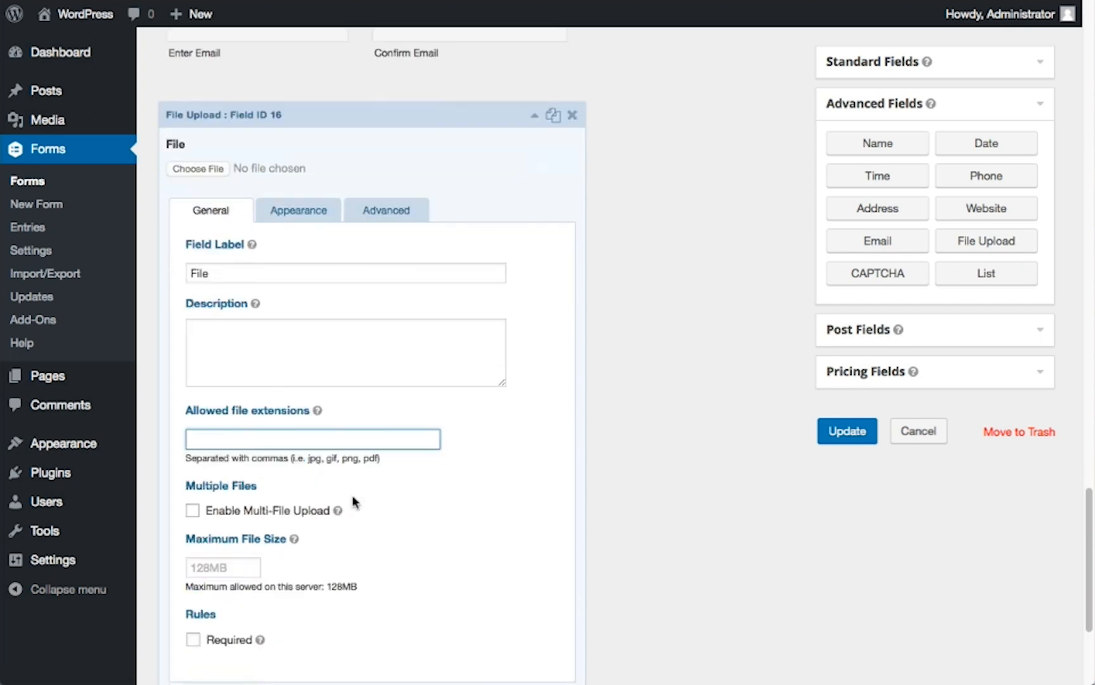
click(240, 529)
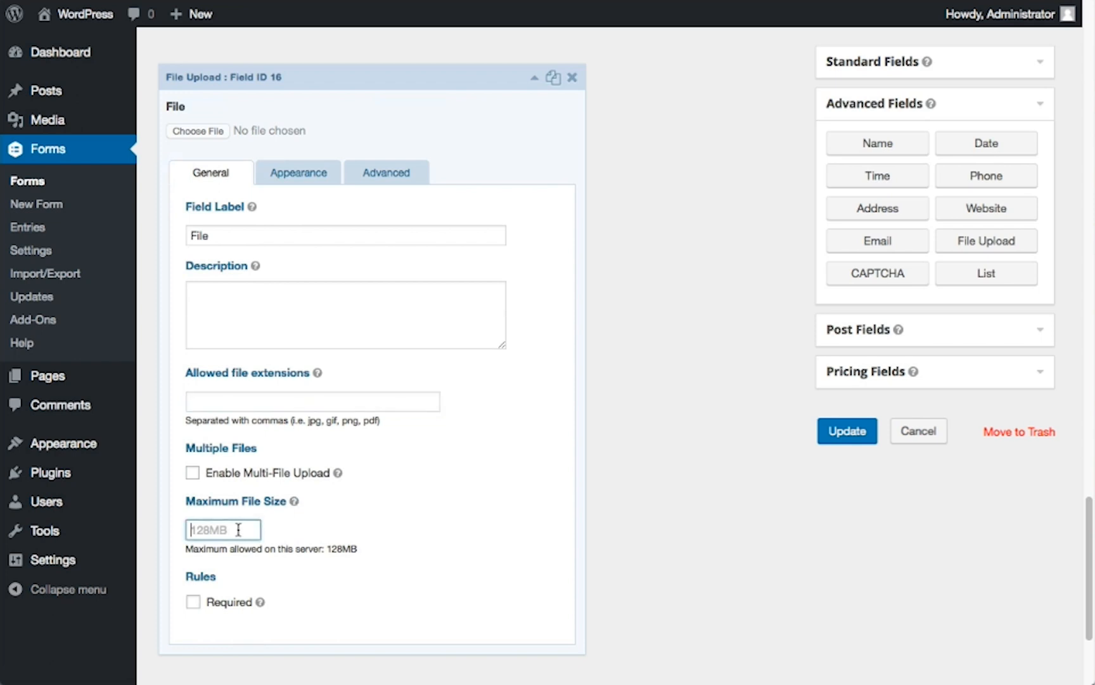
Enable multi-file upload for the File field and review its Maximum Number of Files setting without entering a value
click(191, 476)
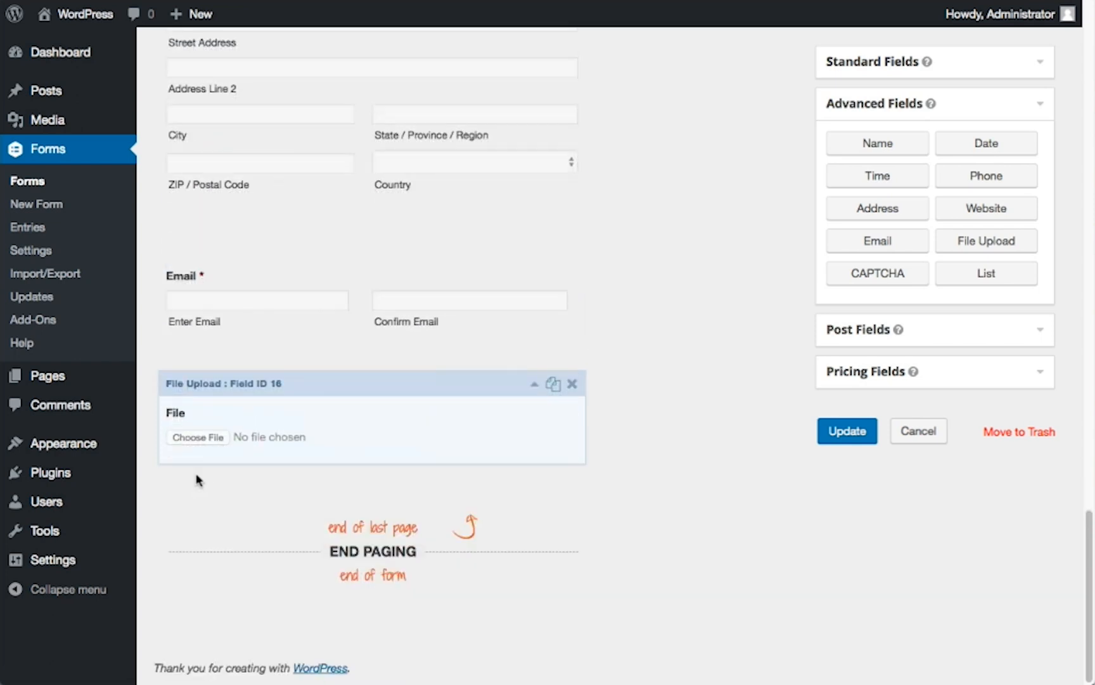
click(196, 479)
scroll(203, 487, down, 5)
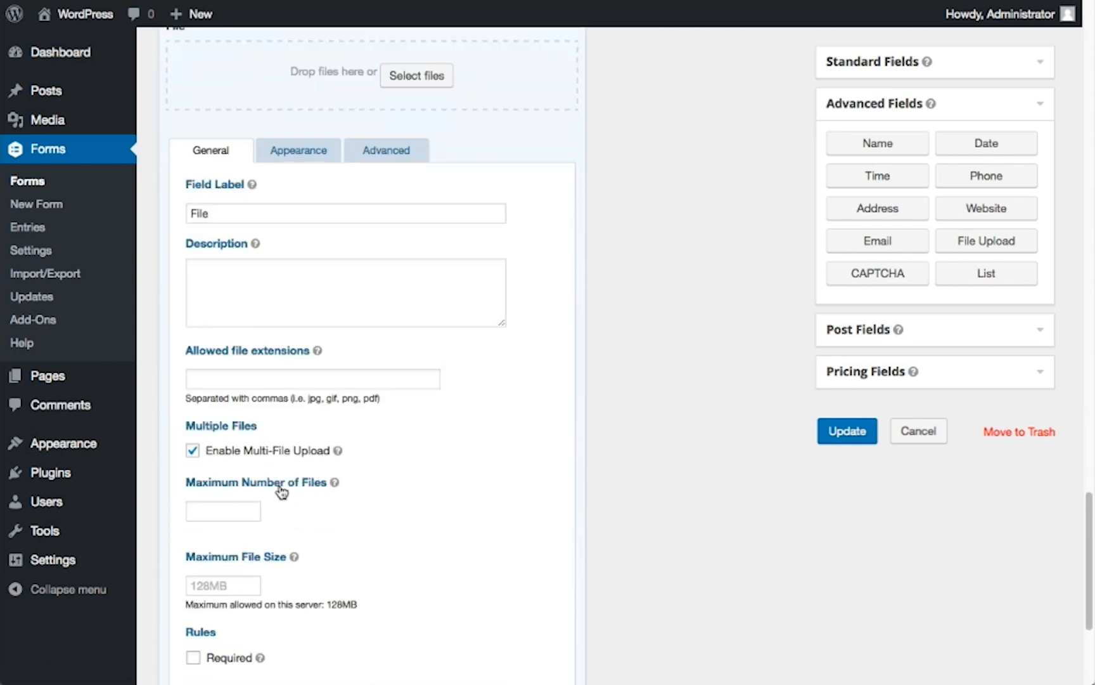
scroll(313, 489, down, 1)
click(239, 469)
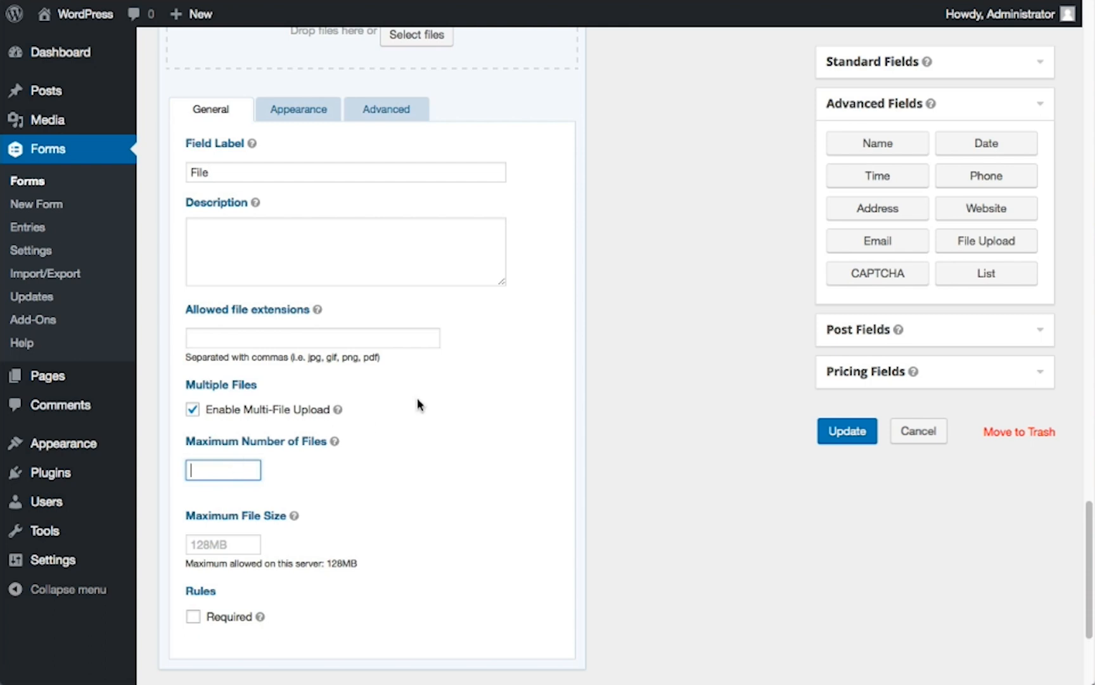
Add CAPTCHA and List fields below the File field and open the List field's general settings
click(866, 281)
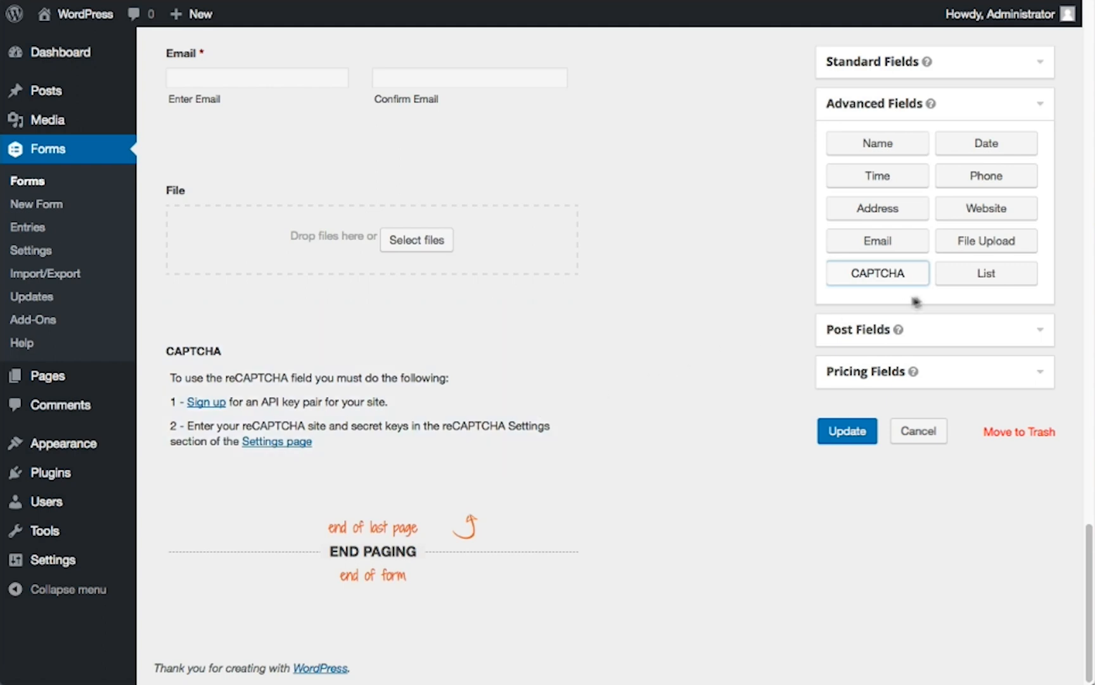
click(969, 279)
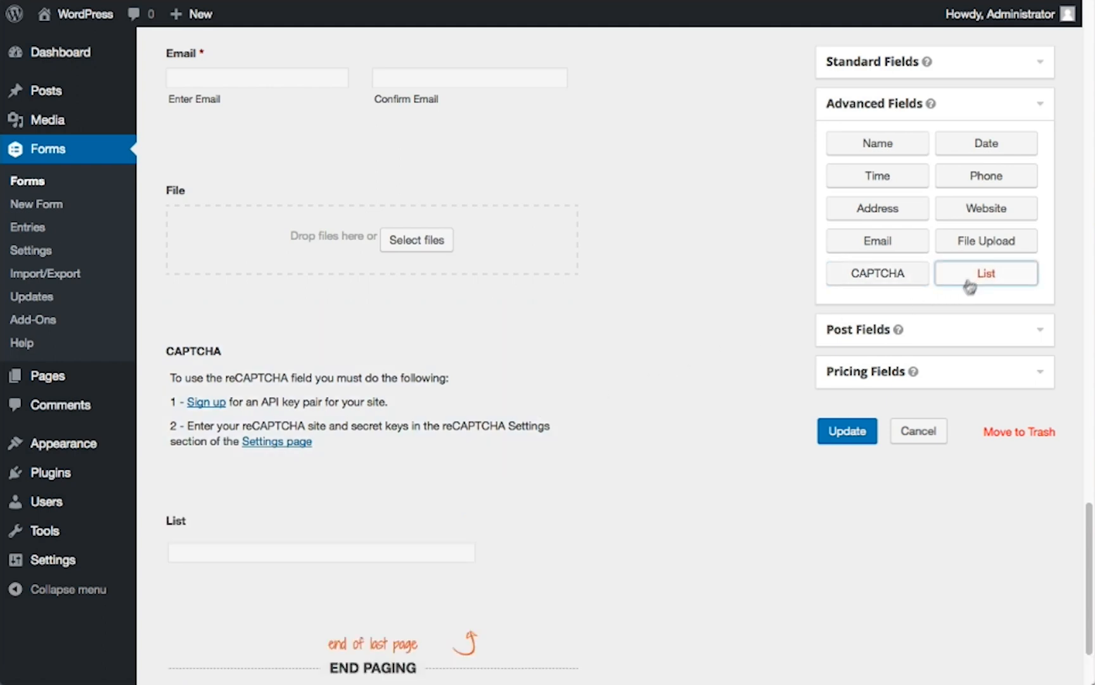
click(457, 494)
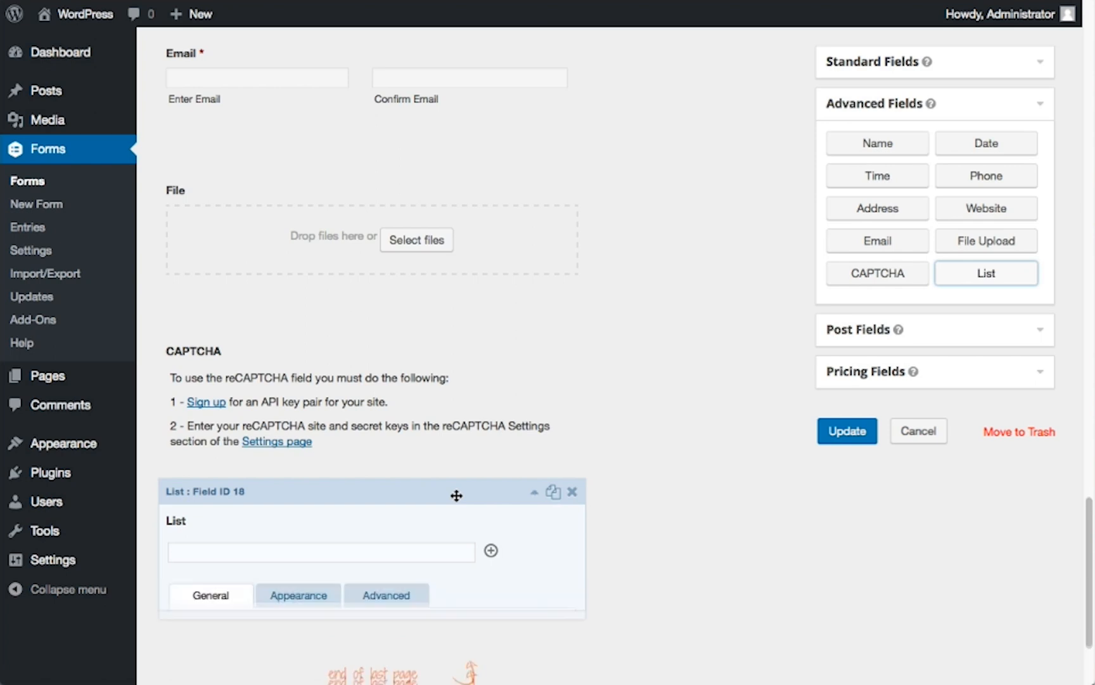
scroll(456, 495, down, 7)
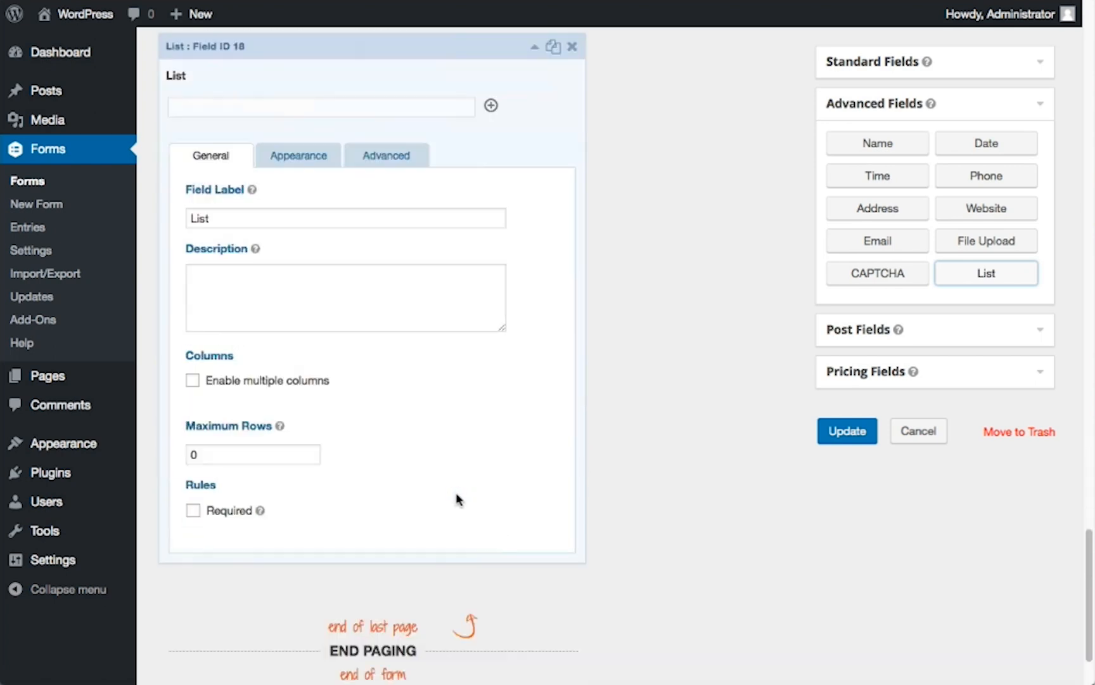